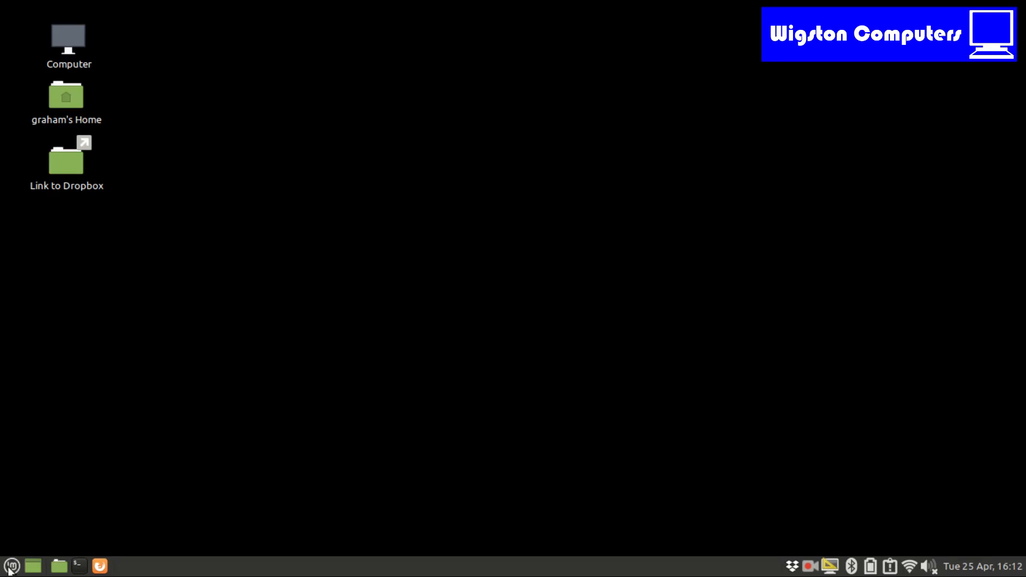
# - Launch VirtualBox from the full list of installed applications and maximize its manager window
pyautogui.click(12, 565)
pyautogui.click(227, 223)
pyautogui.moveTo(531, 227); pyautogui.dragTo(519, 524)
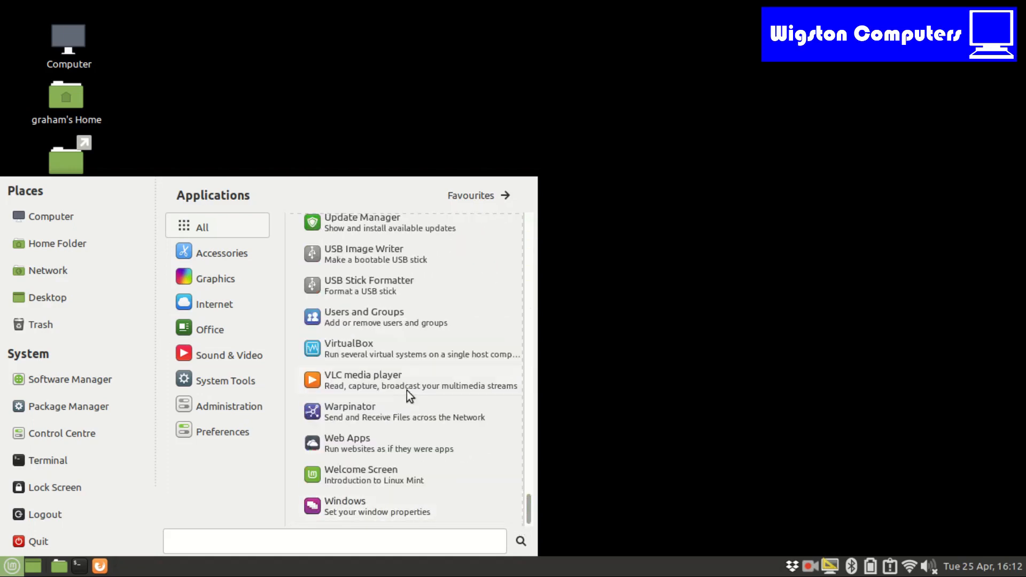
pyautogui.click(372, 347)
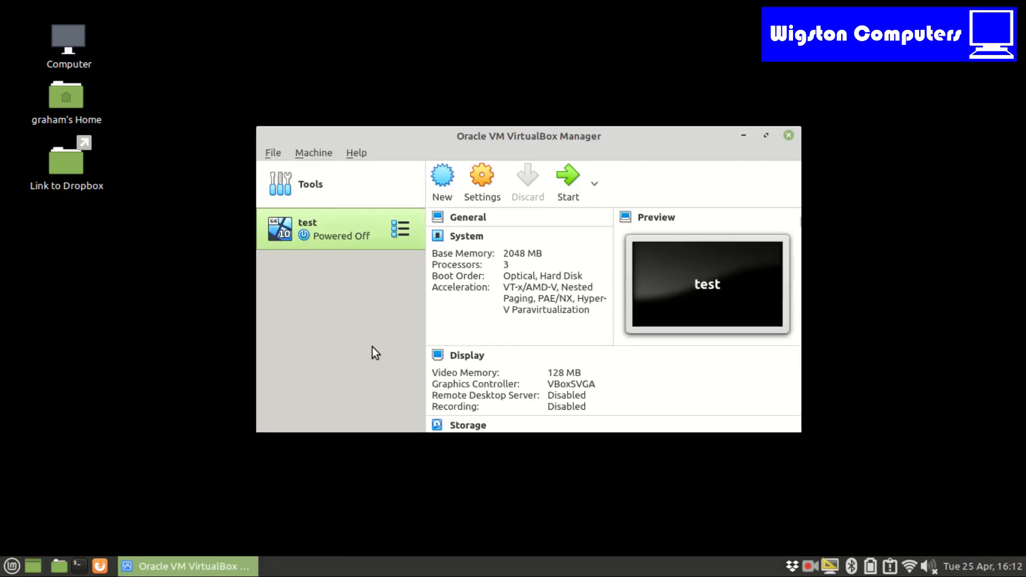
pyautogui.click(767, 136)
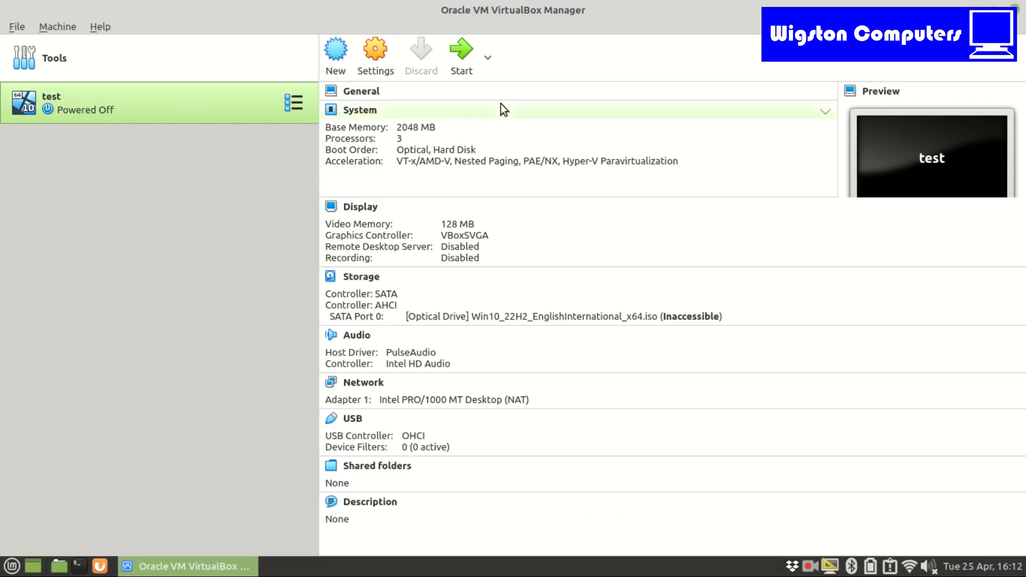
# - Review the test virtual machine's settings categories from General through User Interface, and close them without saving
pyautogui.click(377, 53)
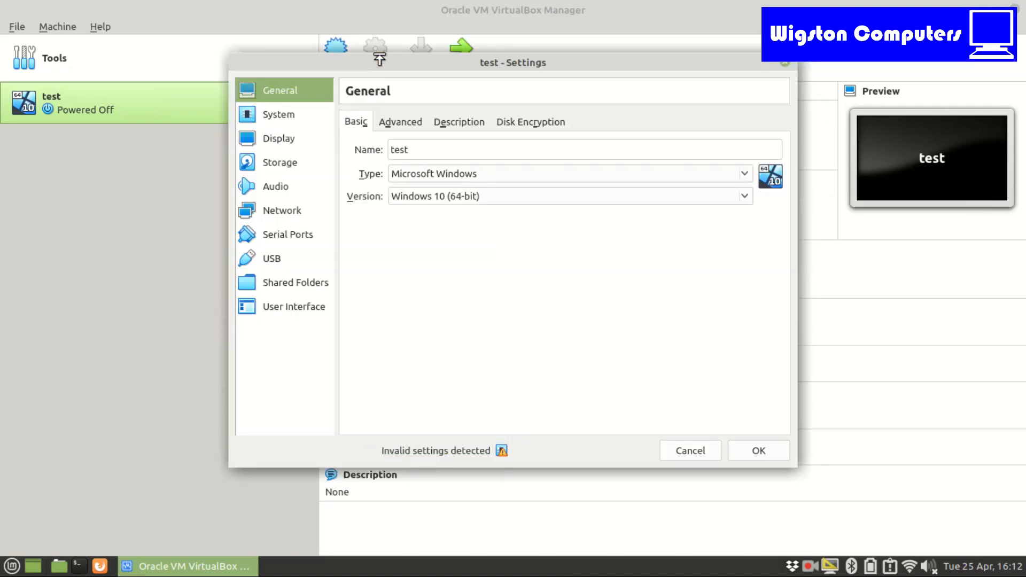
pyautogui.click(289, 118)
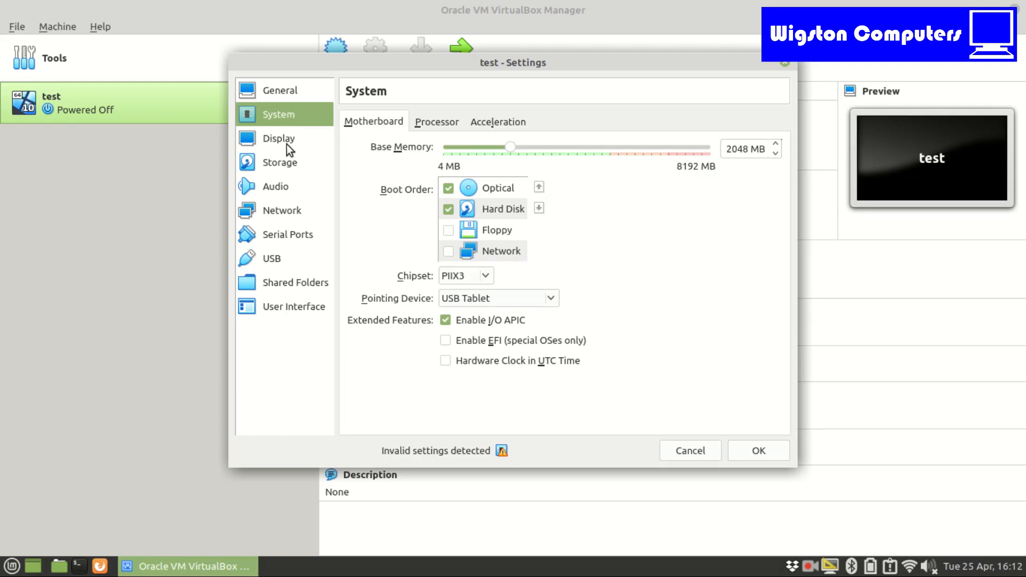
pyautogui.click(286, 144)
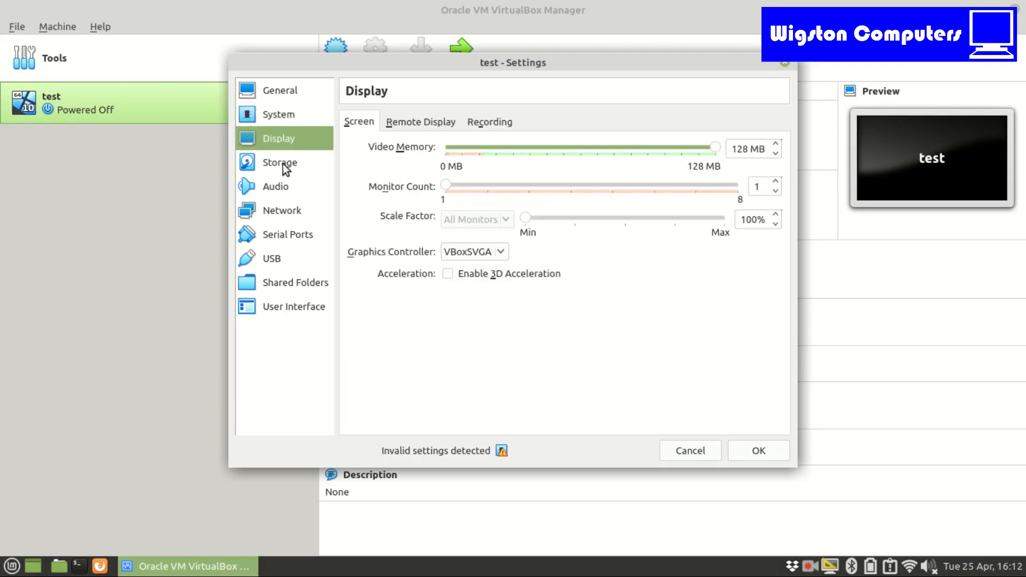
pyautogui.click(286, 169)
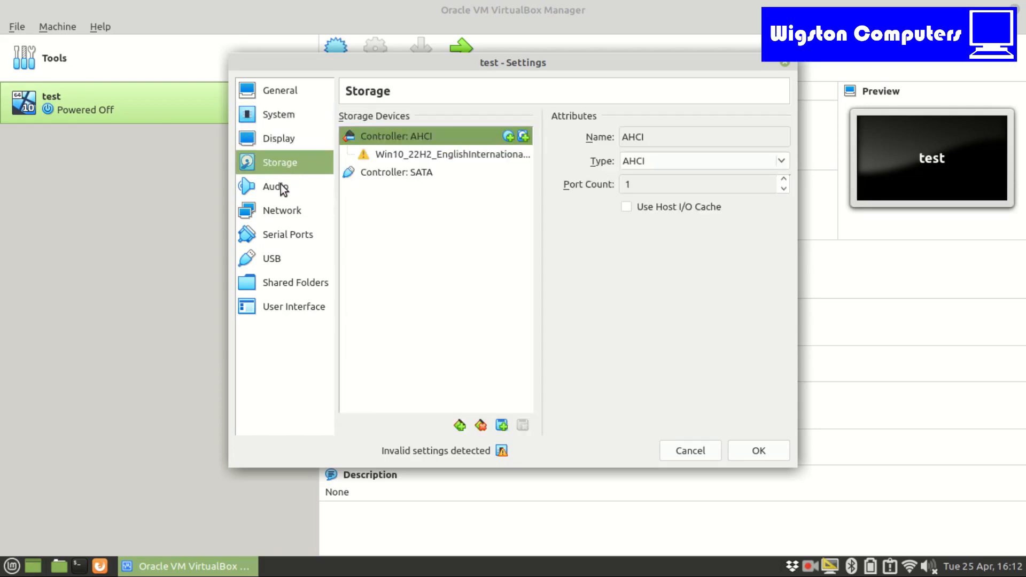
pyautogui.click(283, 188)
pyautogui.click(283, 211)
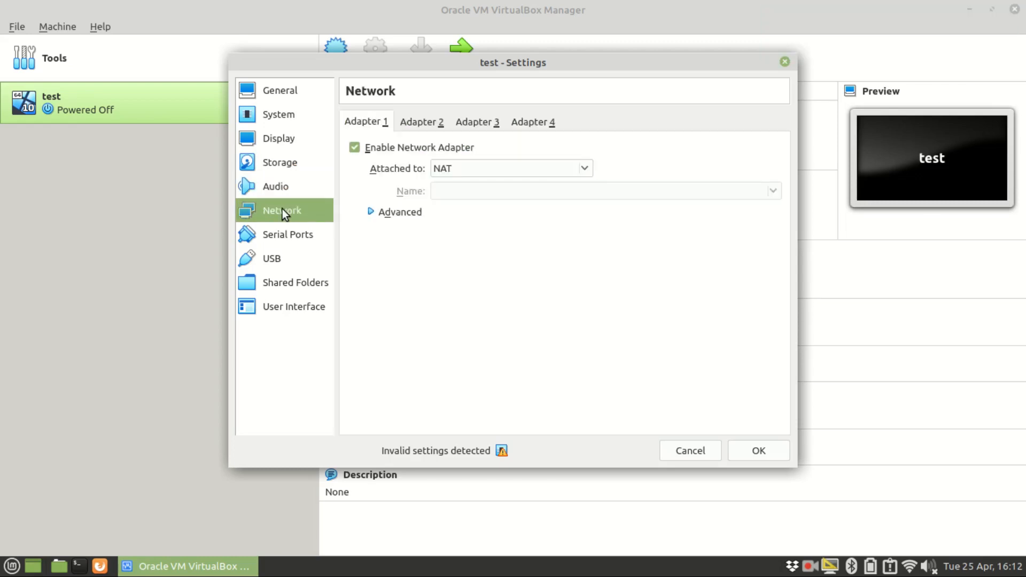
pyautogui.click(280, 238)
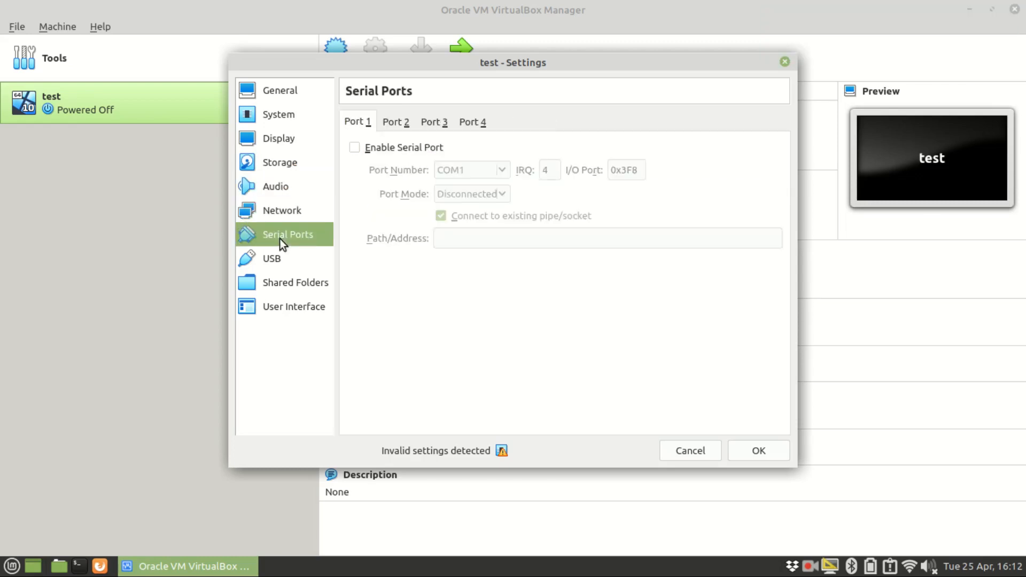
pyautogui.click(275, 258)
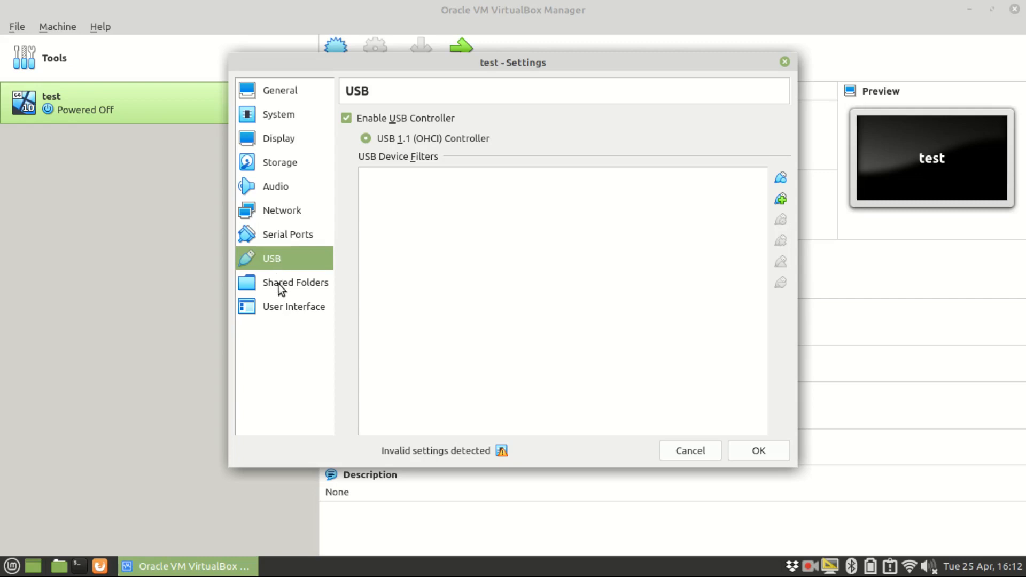
pyautogui.click(278, 284)
pyautogui.click(279, 305)
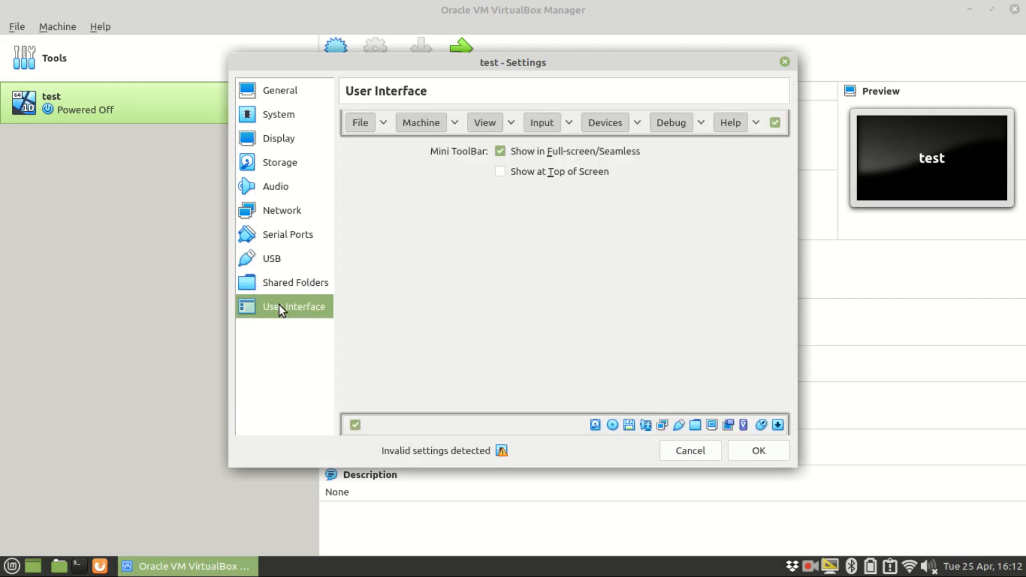
pyautogui.click(692, 450)
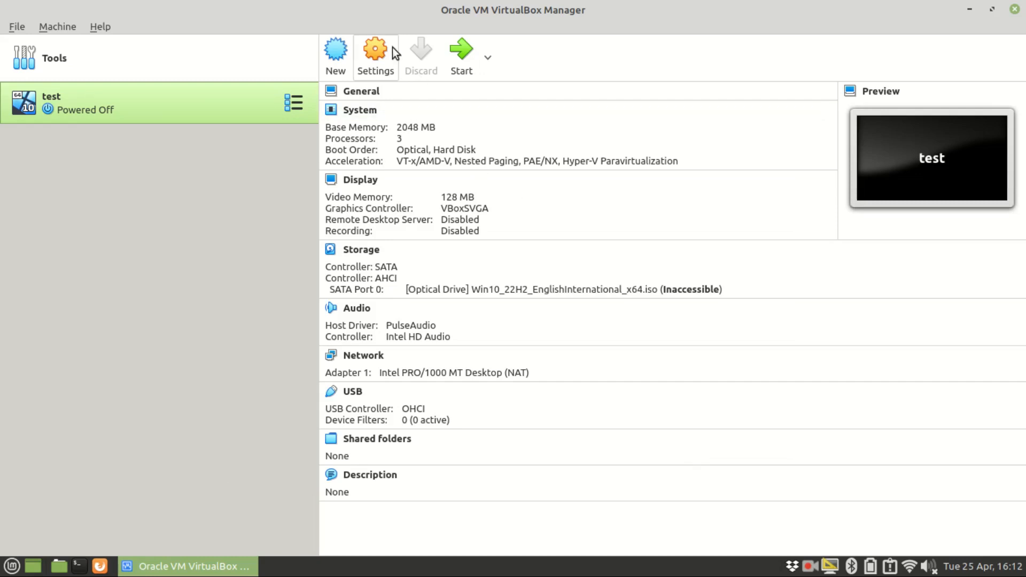
# - View the hard disks in the global media tools and return to the Welcome page
pyautogui.click(178, 63)
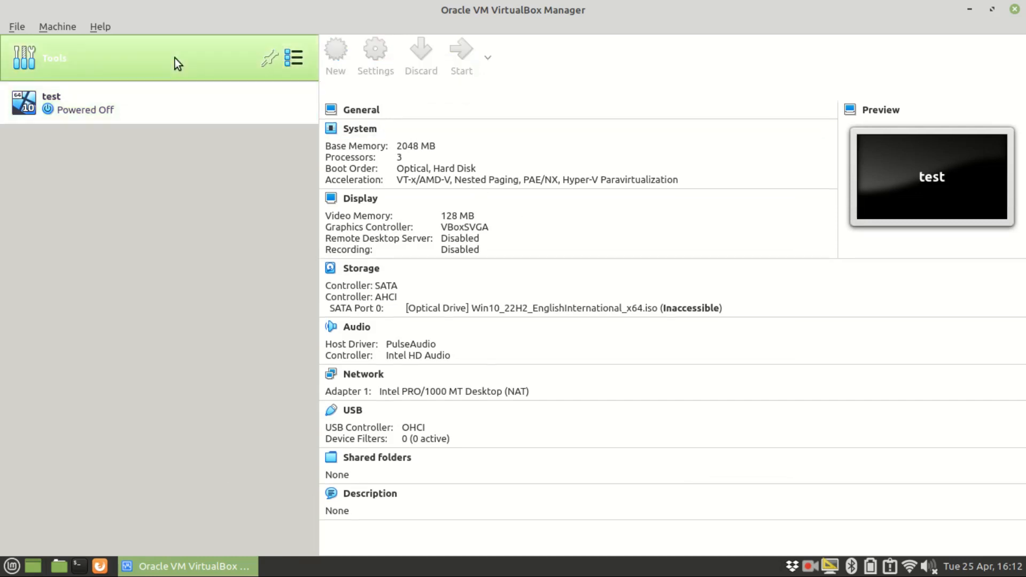
pyautogui.click(298, 58)
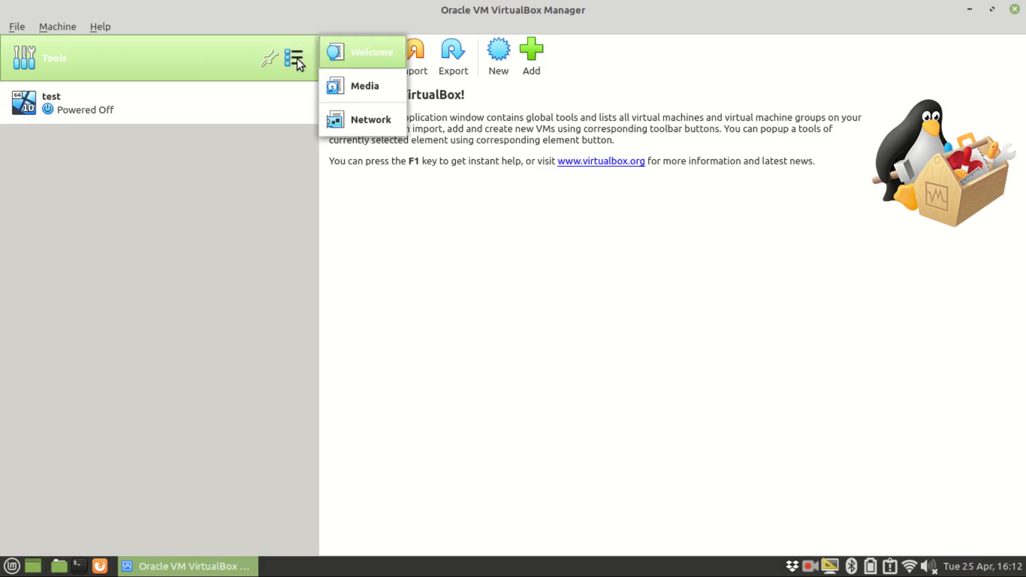
pyautogui.click(357, 87)
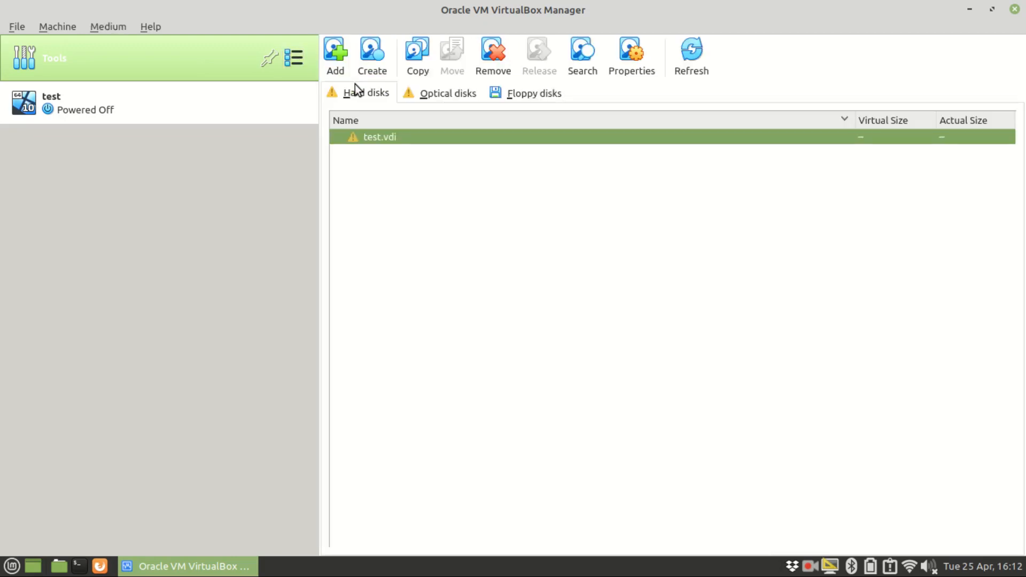
pyautogui.click(301, 60)
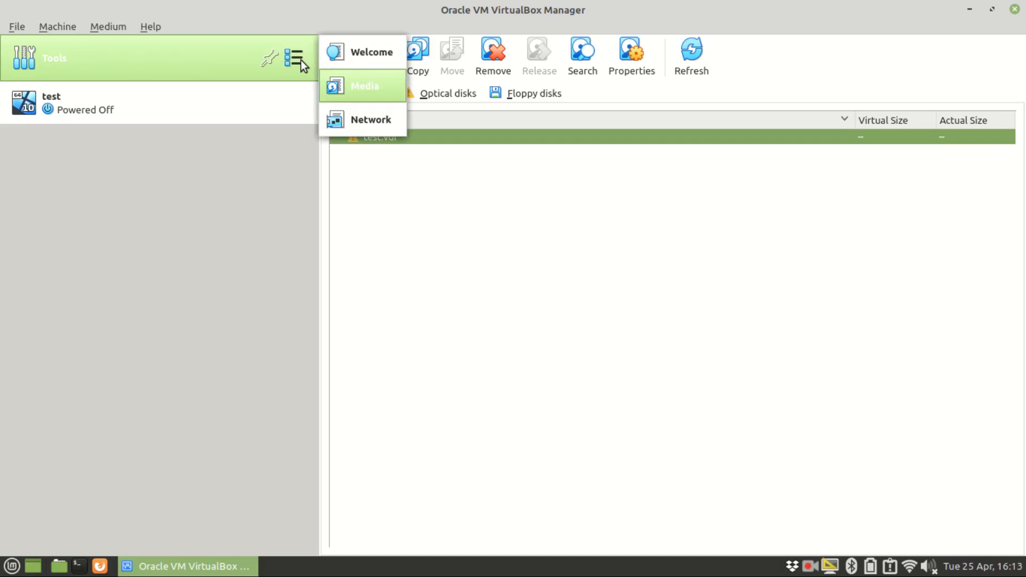
pyautogui.click(354, 57)
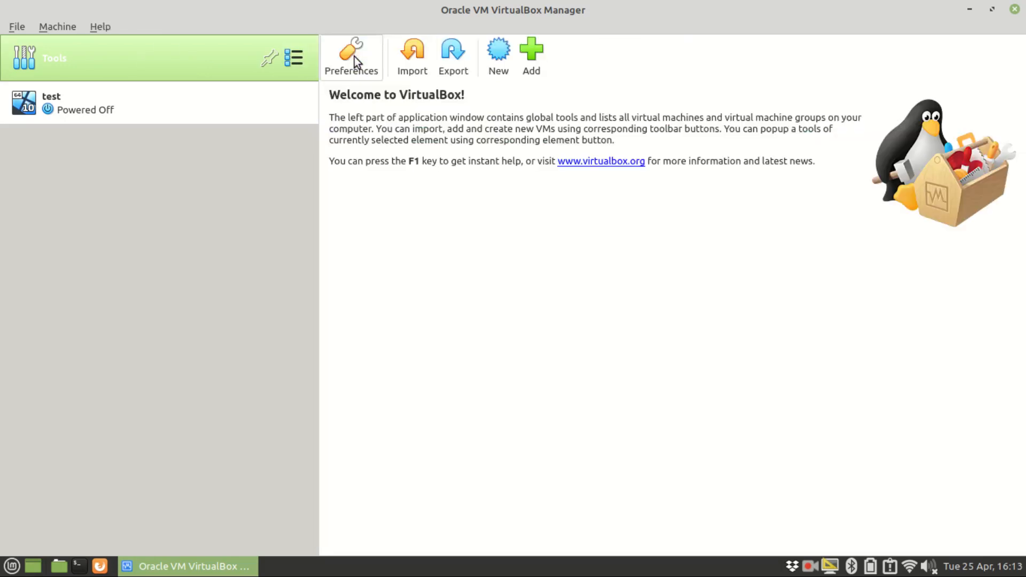
# - Examine the General, Input and Language pages of the VirtualBox preferences and close them without saving
pyautogui.click(355, 57)
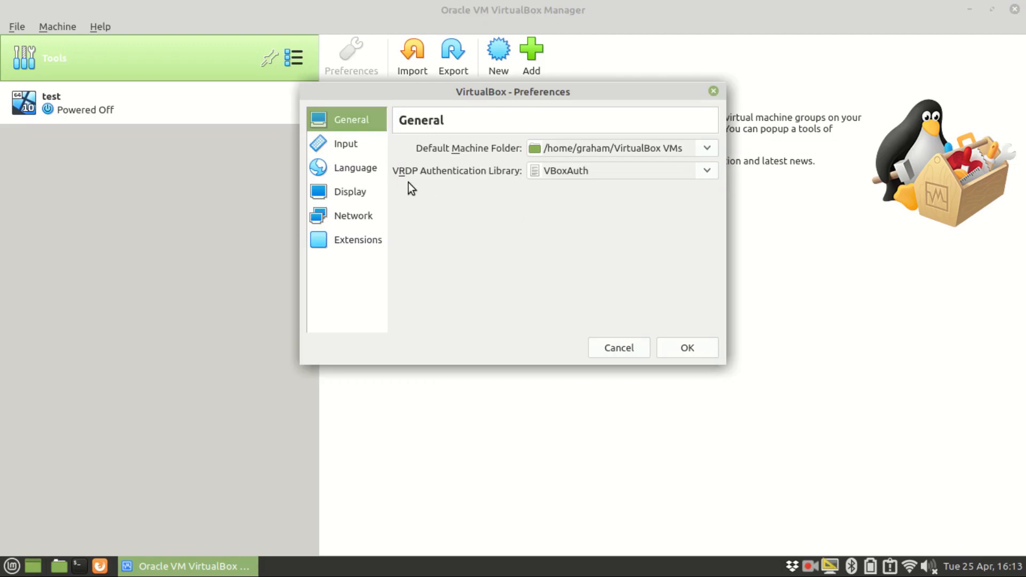
pyautogui.click(353, 145)
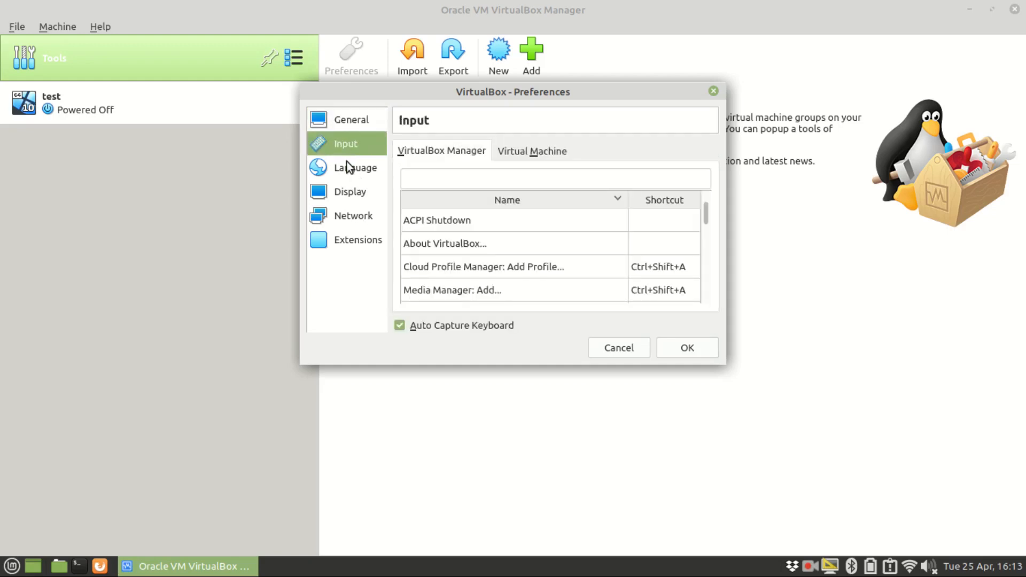
pyautogui.click(348, 161)
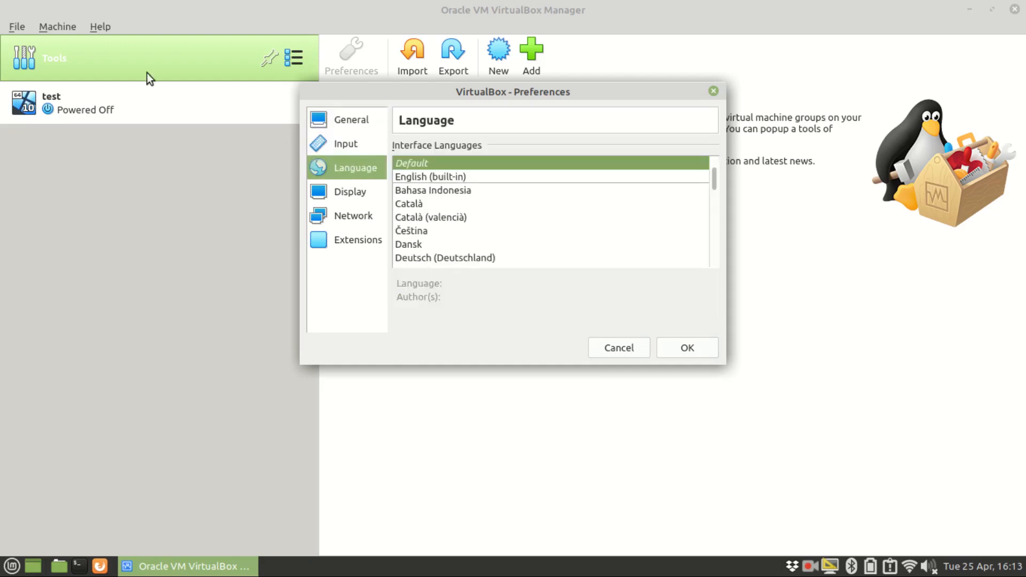
pyautogui.click(616, 348)
pyautogui.click(69, 27)
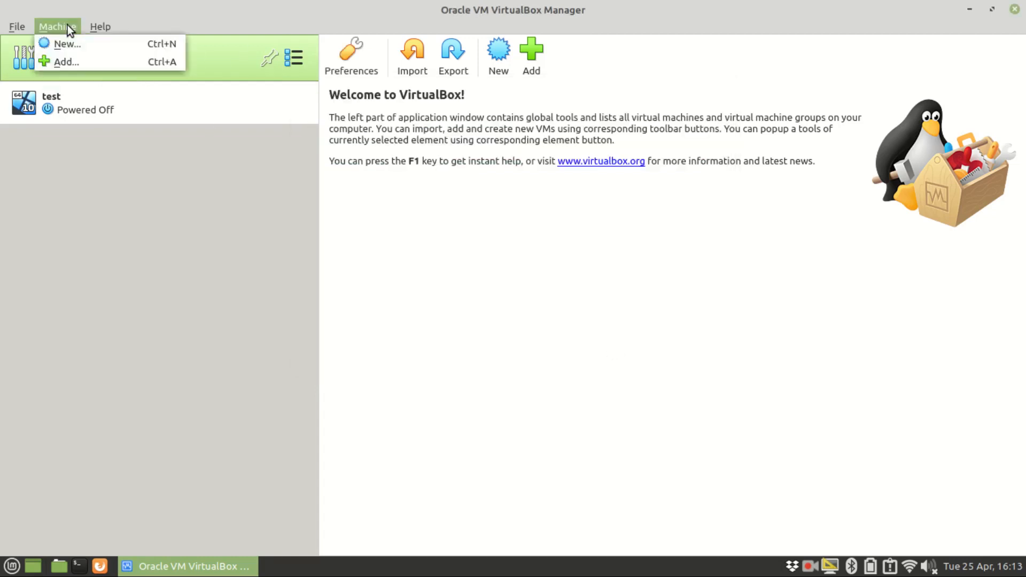
pyautogui.click(108, 173)
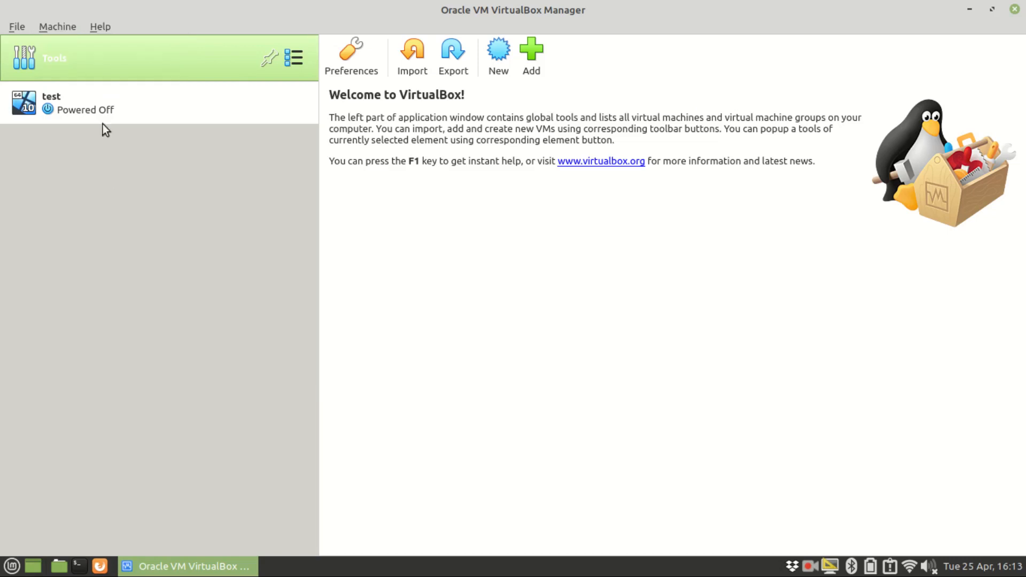
# - Start the test virtual machine, declining the switch to Scale mode and dismissing the warning and keyboard capture notice
pyautogui.click(105, 101)
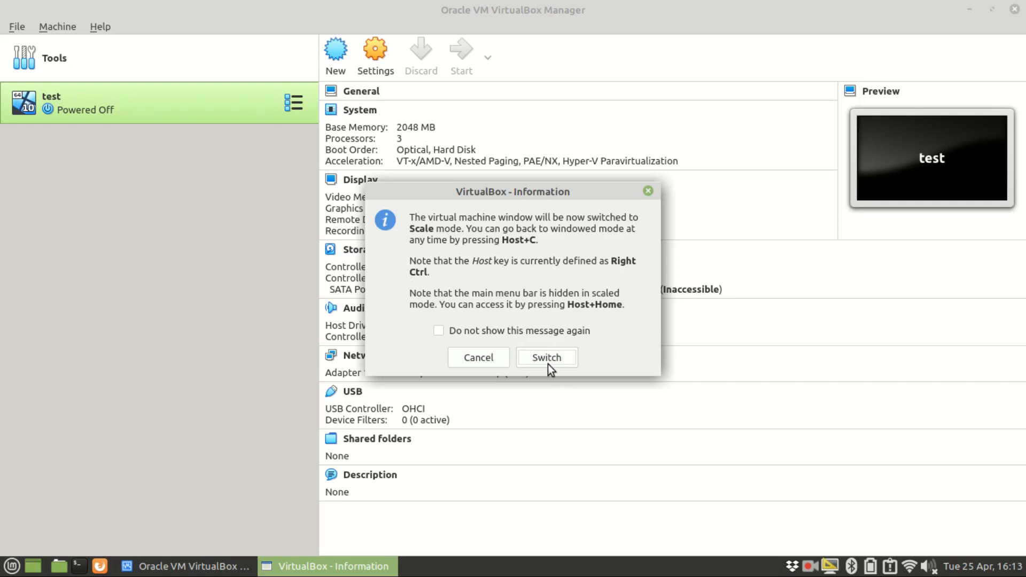
pyautogui.click(496, 362)
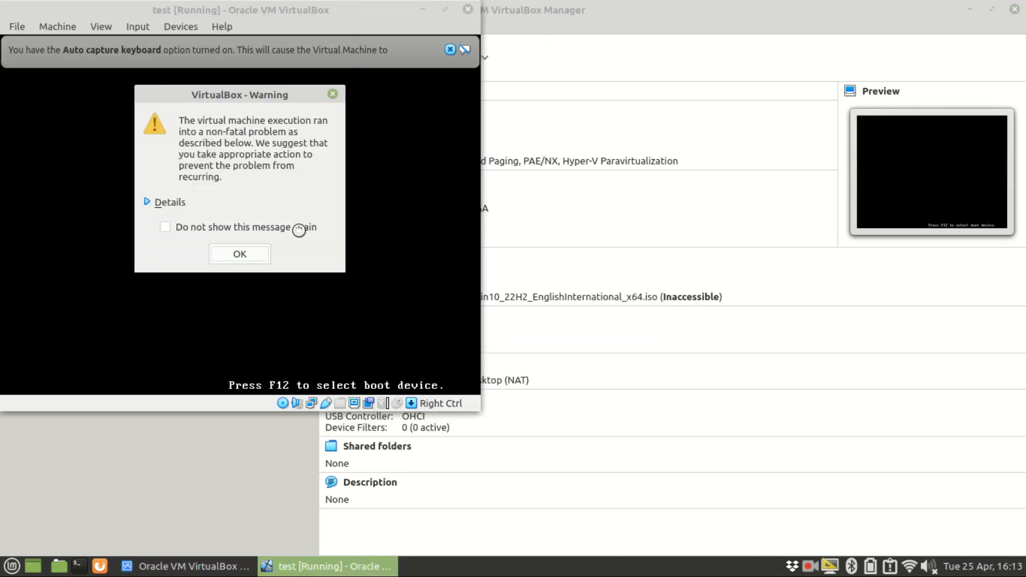
pyautogui.click(252, 254)
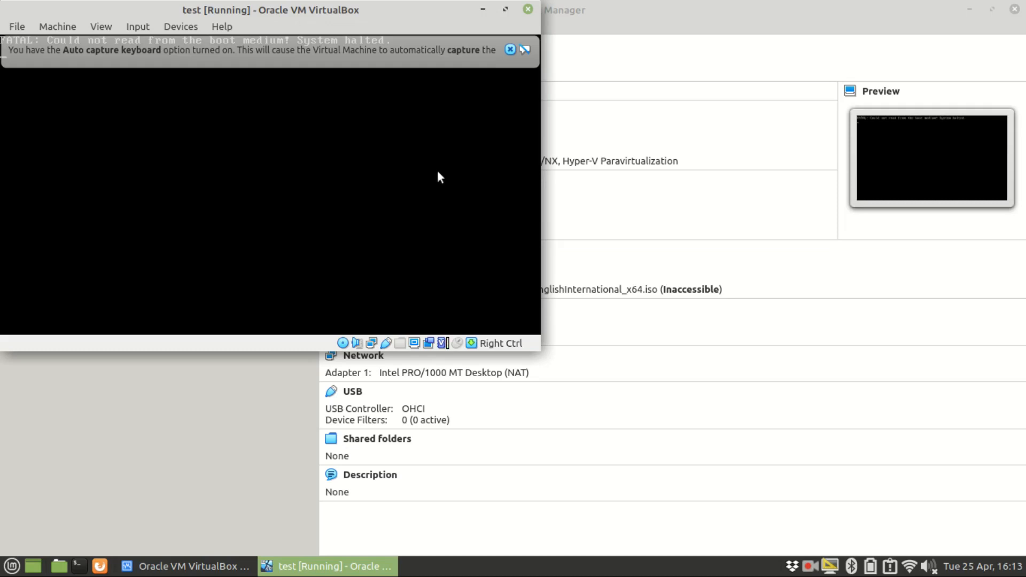
pyautogui.click(511, 50)
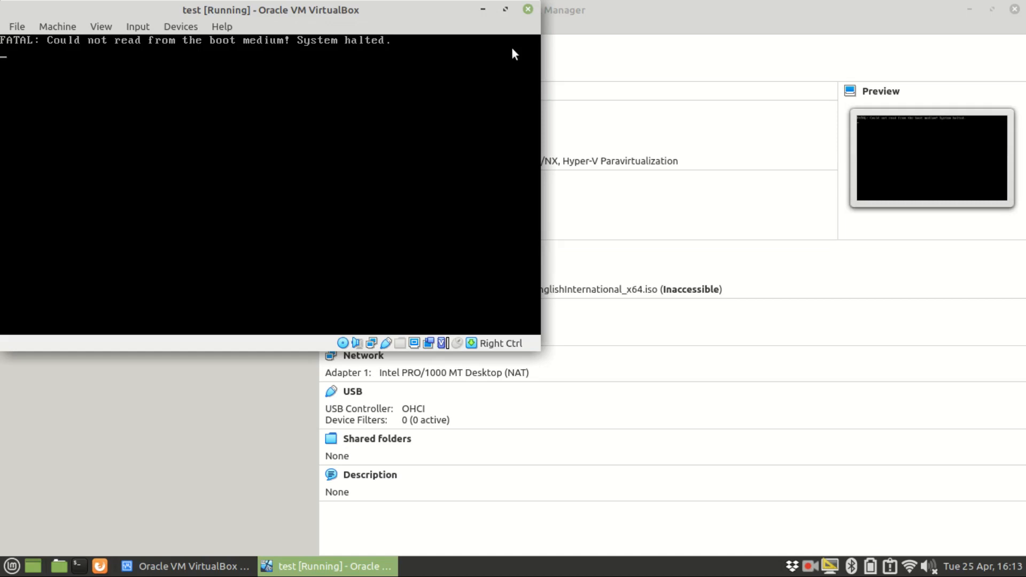
# - Close the running test virtual machine by powering it off
pyautogui.click(528, 10)
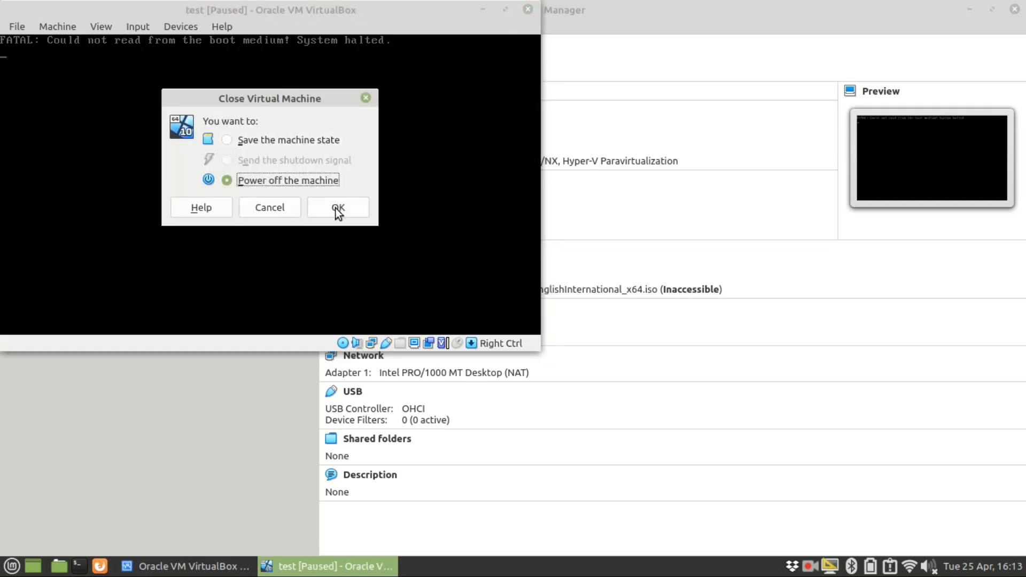
pyautogui.click(338, 208)
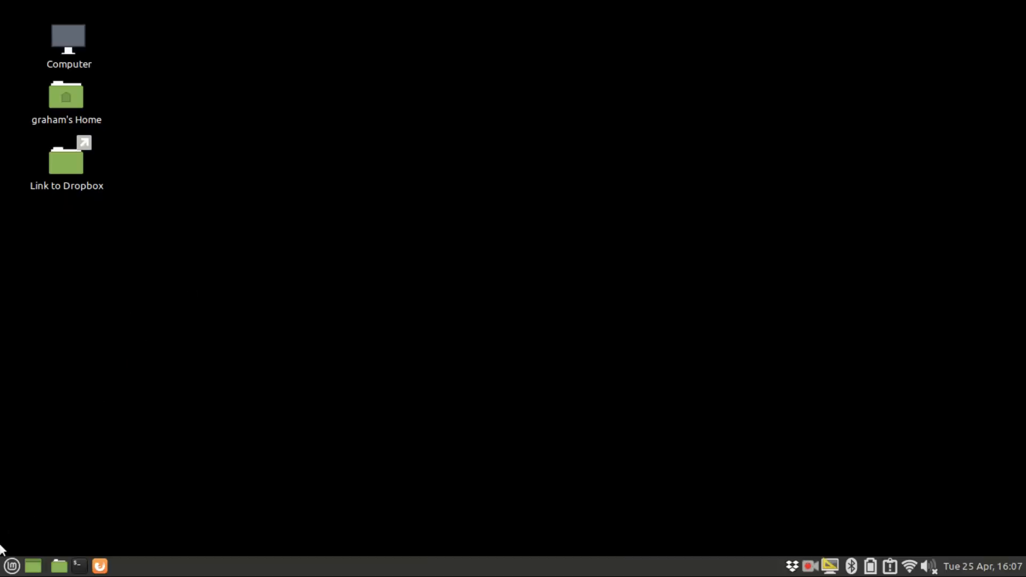
# - Open the Software Manager and search for "virtualbox"
pyautogui.click(13, 566)
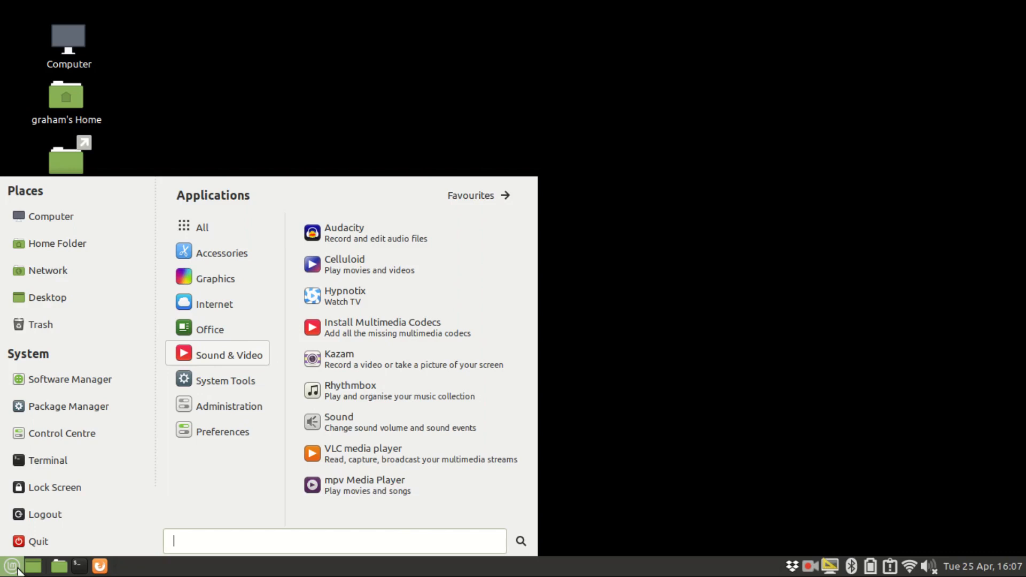
pyautogui.click(95, 384)
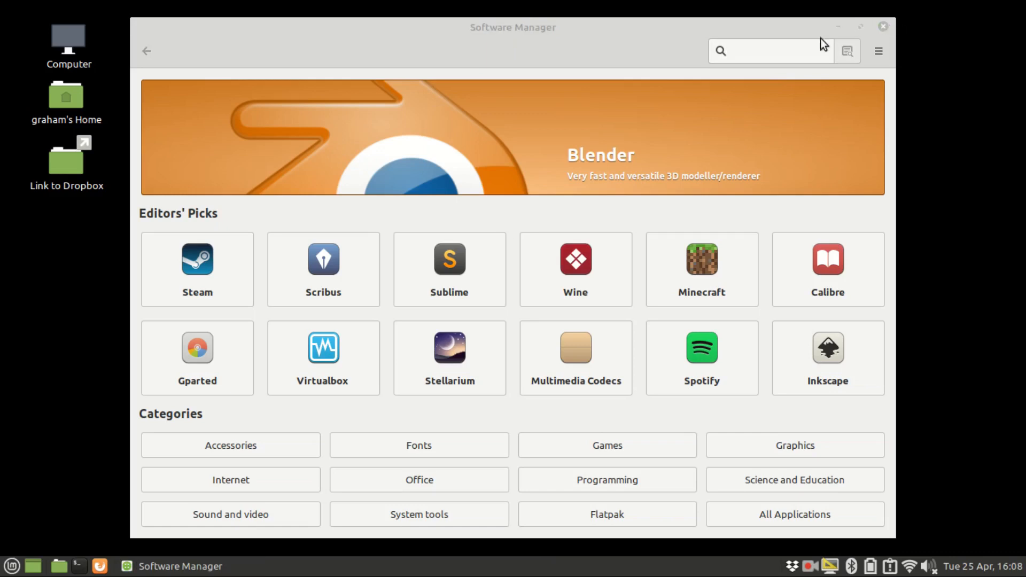
pyautogui.click(800, 49)
pyautogui.write('virtu')
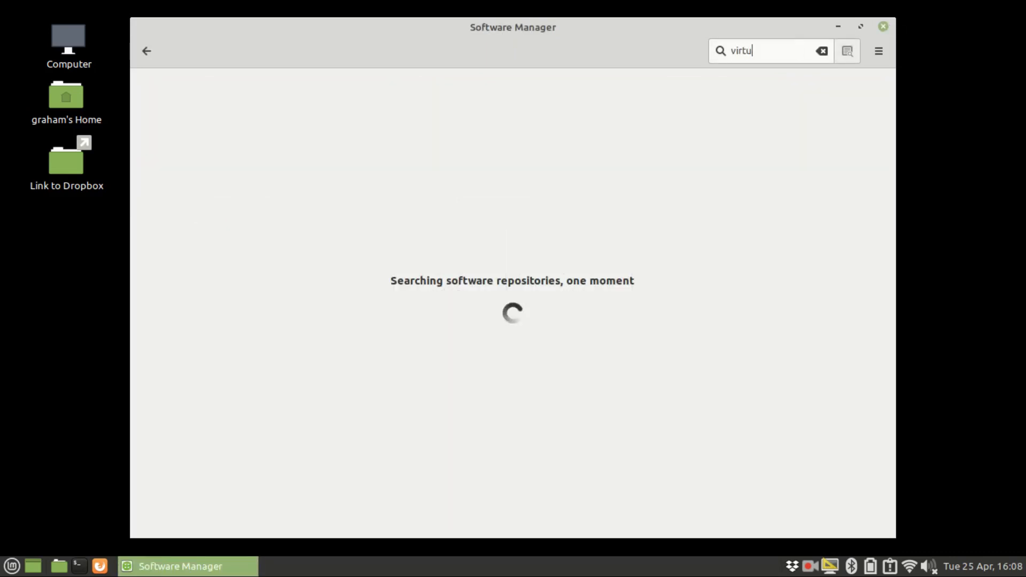
pyautogui.write('albox')
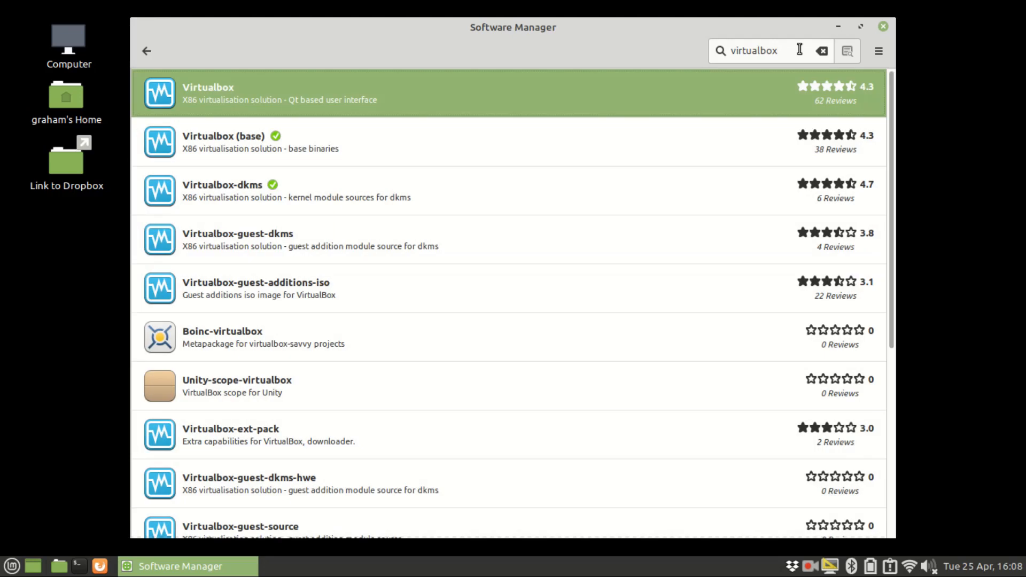
# - Install the Virtualbox package with the Qt based user interface, authenticating with the account password
pyautogui.click(296, 99)
pyautogui.click(796, 101)
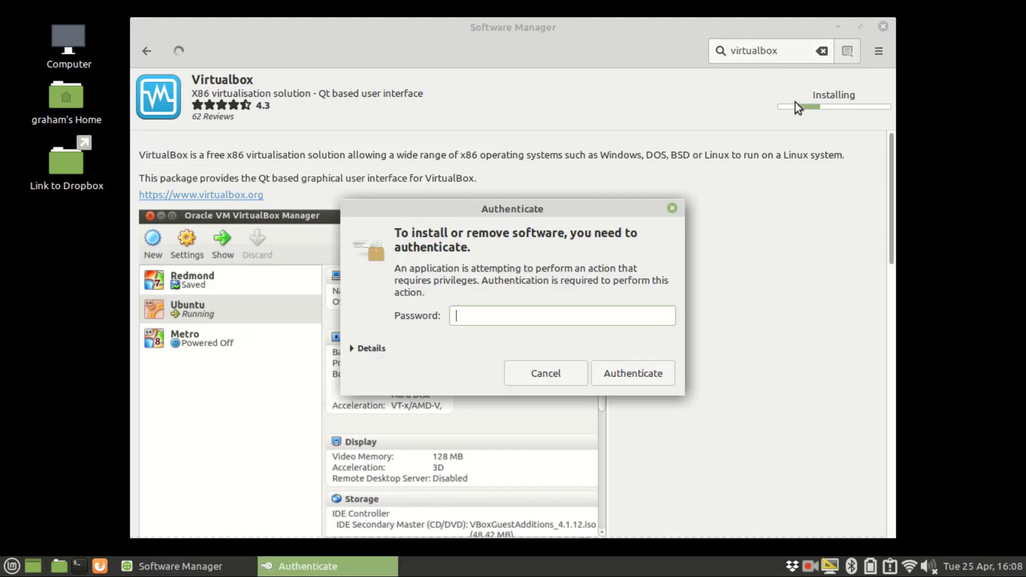
pyautogui.write('********')
pyautogui.press('Return')
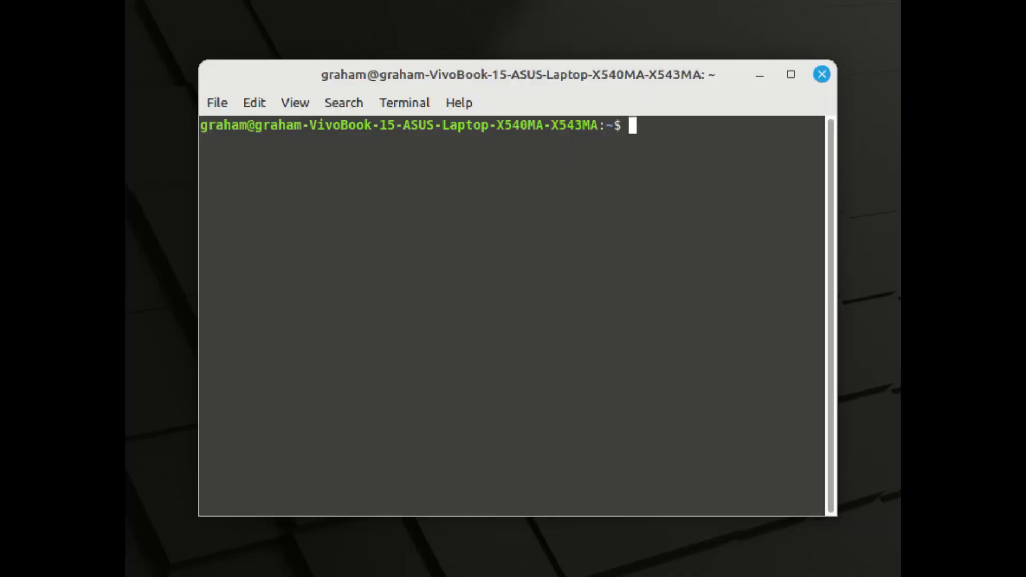
pyautogui.write('wget -O- https://www.virtualbox.org/download/oracle_vbox_2016.asc | sudo gpg --dearmor --yes --output /usr/share/keyrings/oracle-virtualbox-2016.gpg')
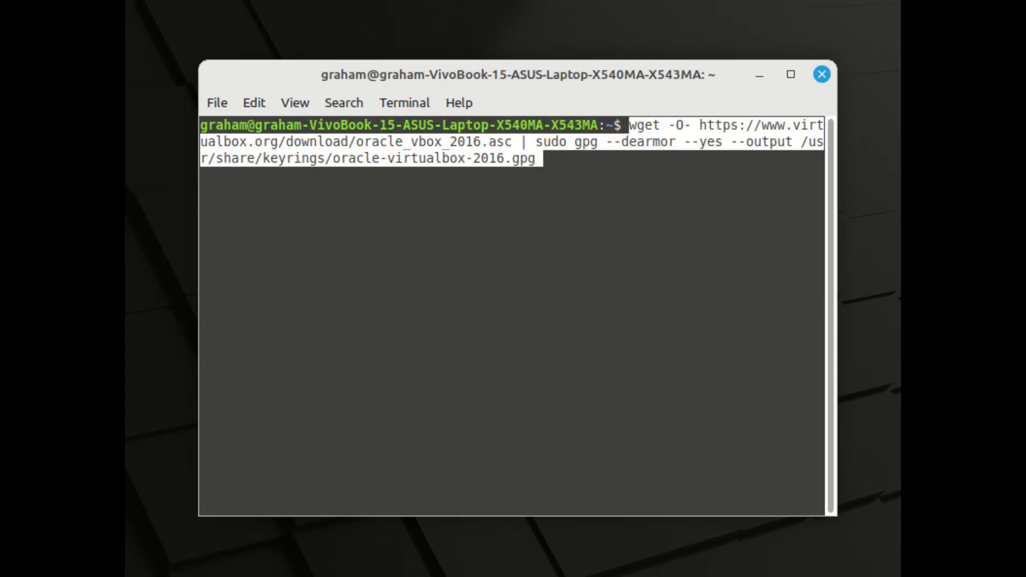
pyautogui.press('Return')
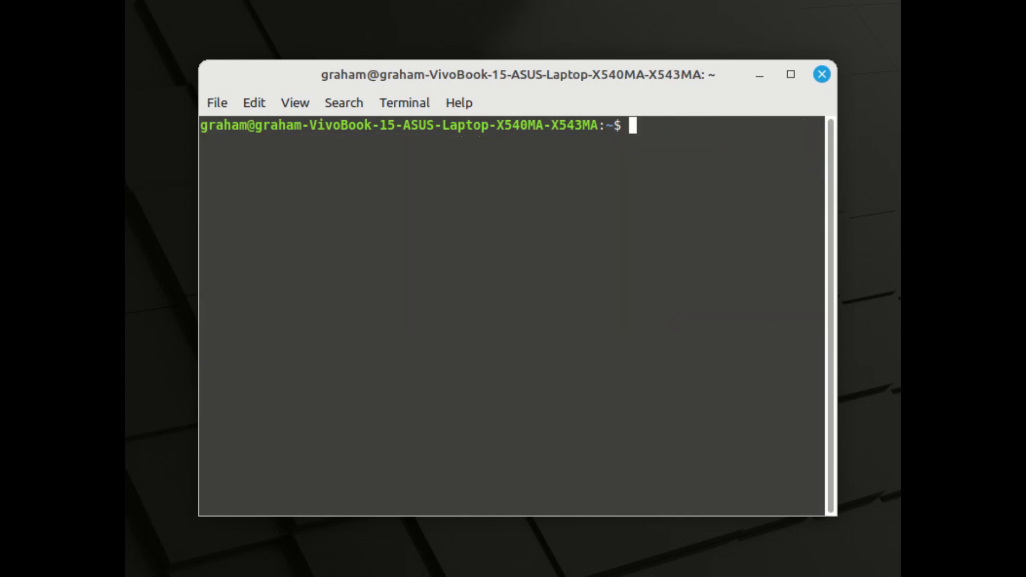
pyautogui.write('echo "deb [arch=amd64 signed-by=/usr/share/keyrings/oracle-virtualbox-2016.gpg] http://download.virtualbox.org/virtualbox/debian jammy contrib" | sudo tee /etc/apt/sources.list.d/virtualbox.list')
pyautogui.press('Return')
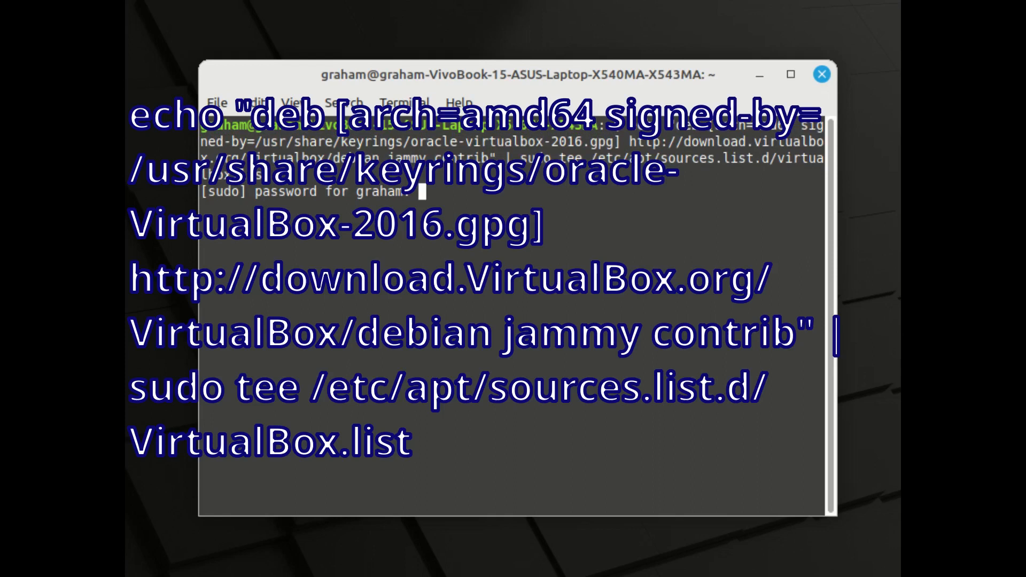
pyautogui.write('********')
pyautogui.press('Return')
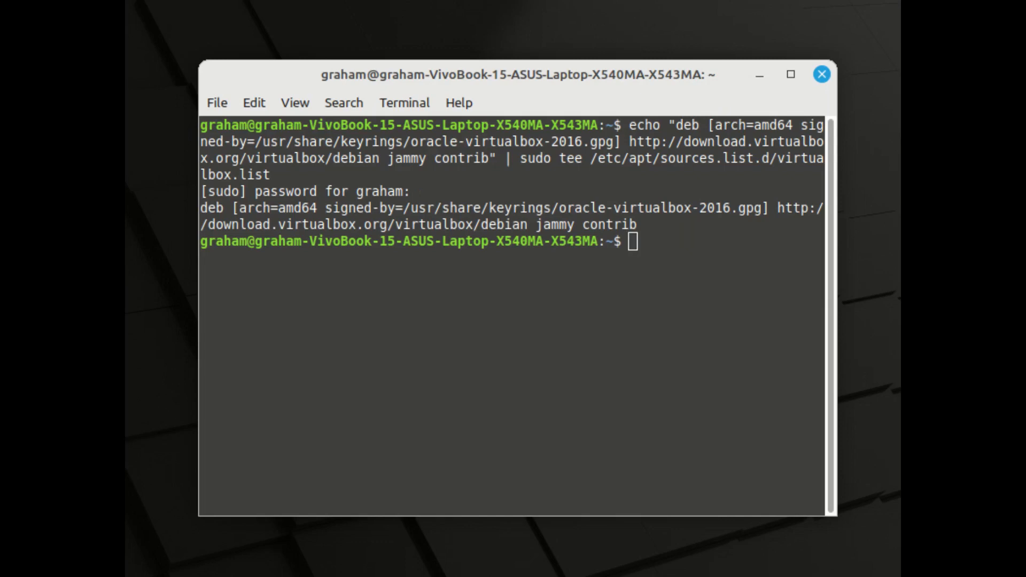
# - Clear the terminal and install virtualbox-7.0 with sudo apt install, entering the account password and agreeing to continue
pyautogui.hotkey('ctrl', 'l')
pyautogui.write('sudo apt install virtualbox-7.0')
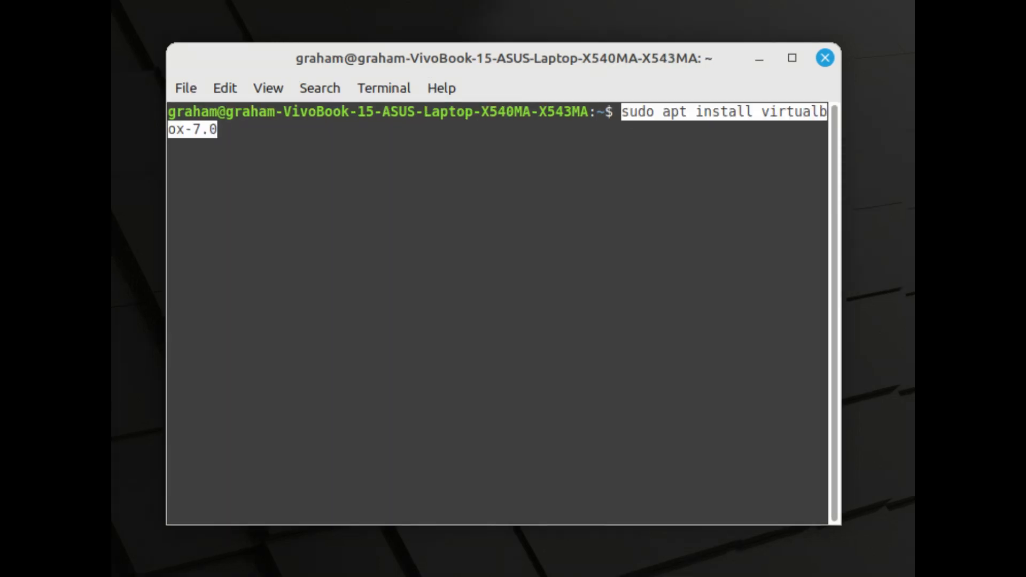
pyautogui.press('Return')
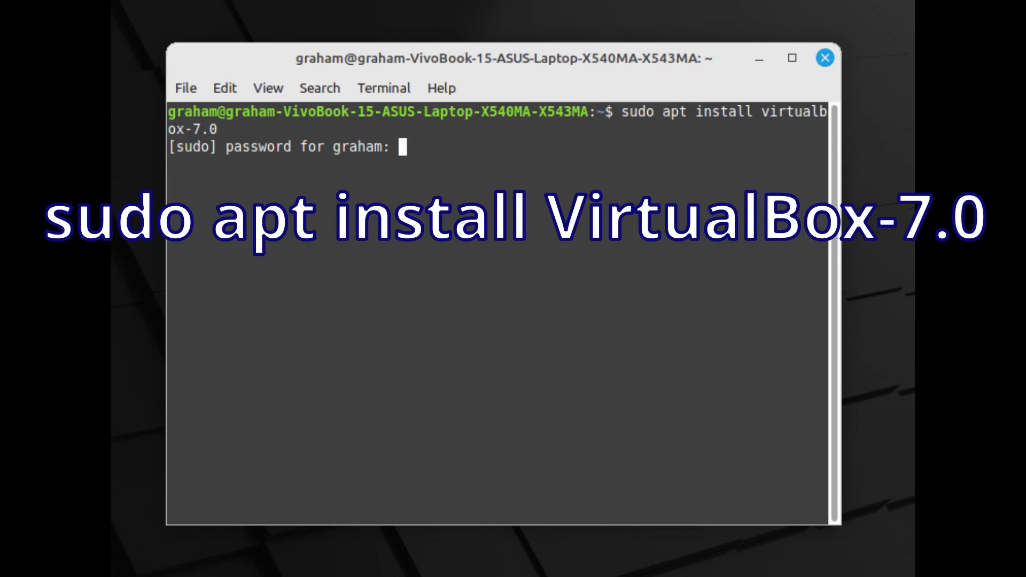
pyautogui.write('********')
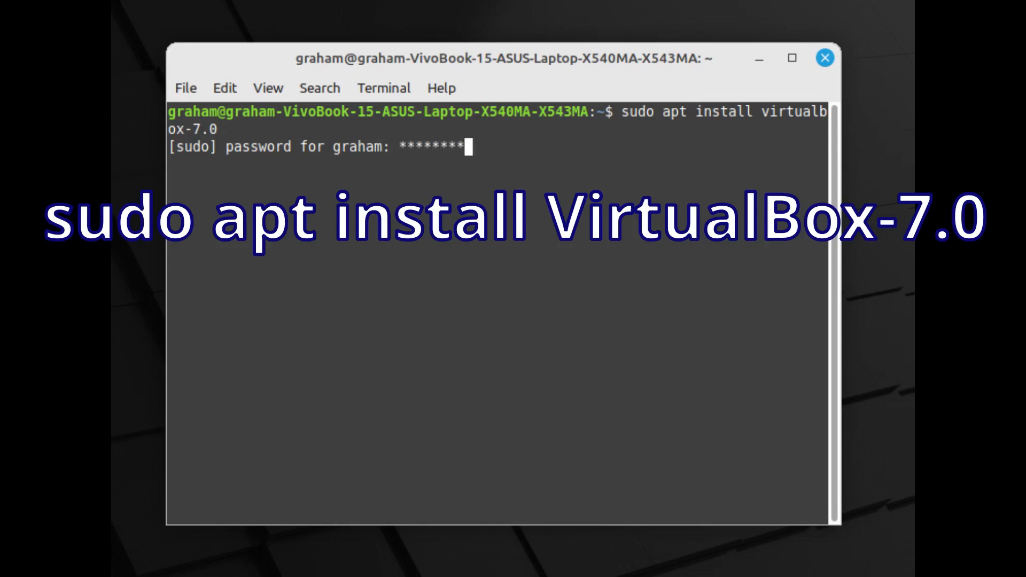
pyautogui.press('Return')
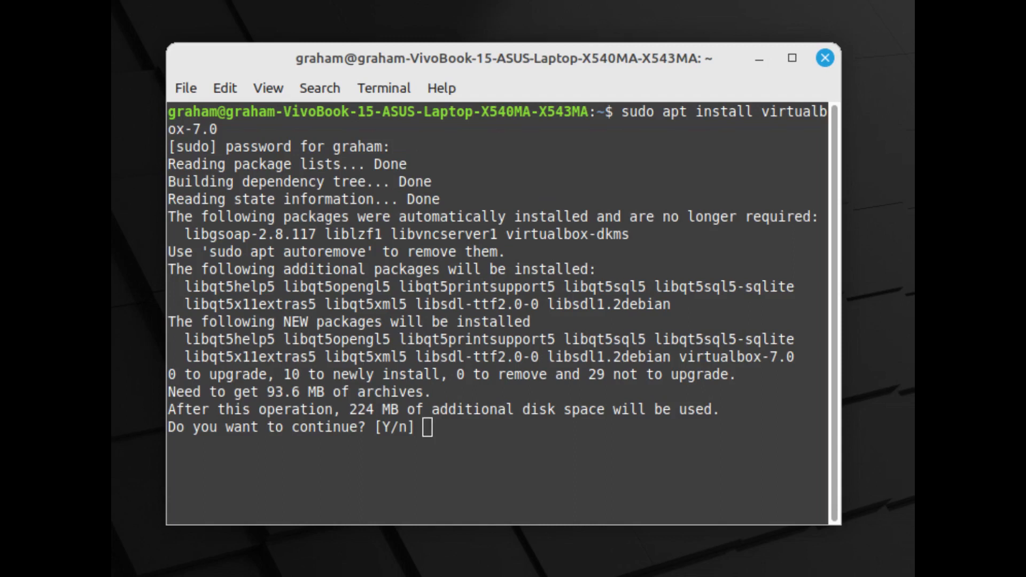
pyautogui.press('Return')
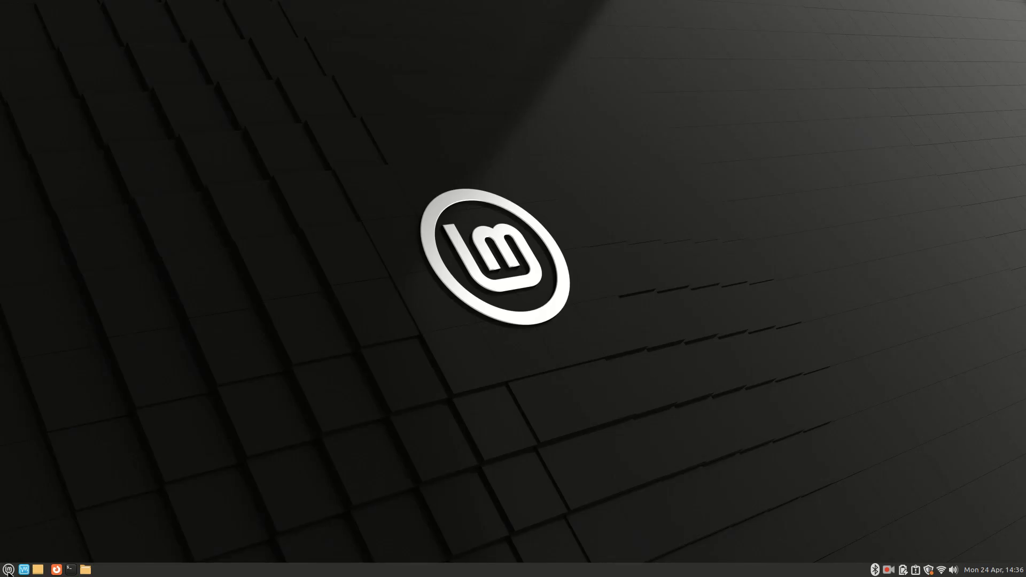
# - Launch Oracle VM VirtualBox from the full list of installed applications
pyautogui.click(9, 570)
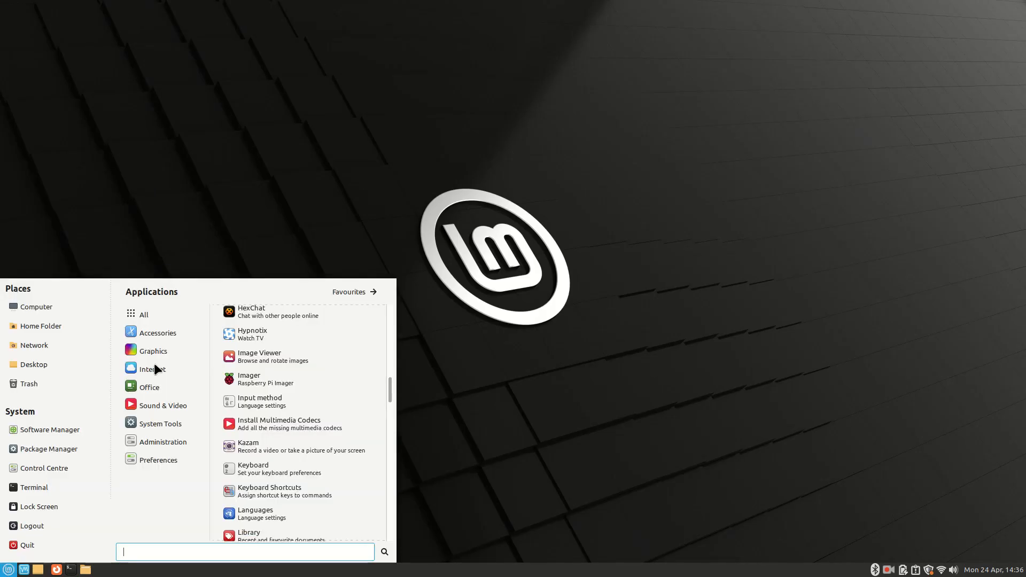
pyautogui.click(157, 313)
pyautogui.scroll(-10, 266, 366)
pyautogui.scroll(-10, 270, 368)
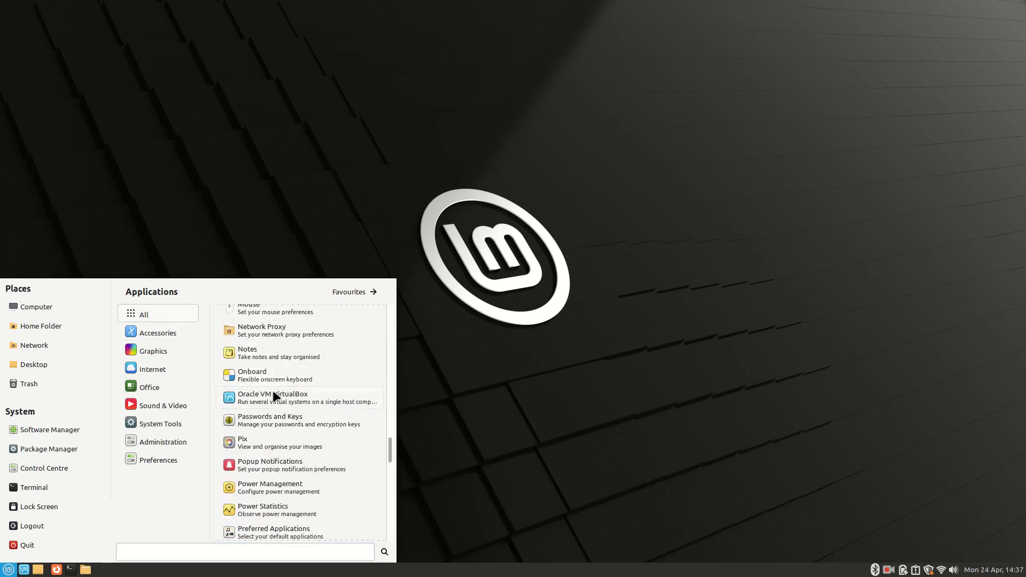
pyautogui.click(272, 396)
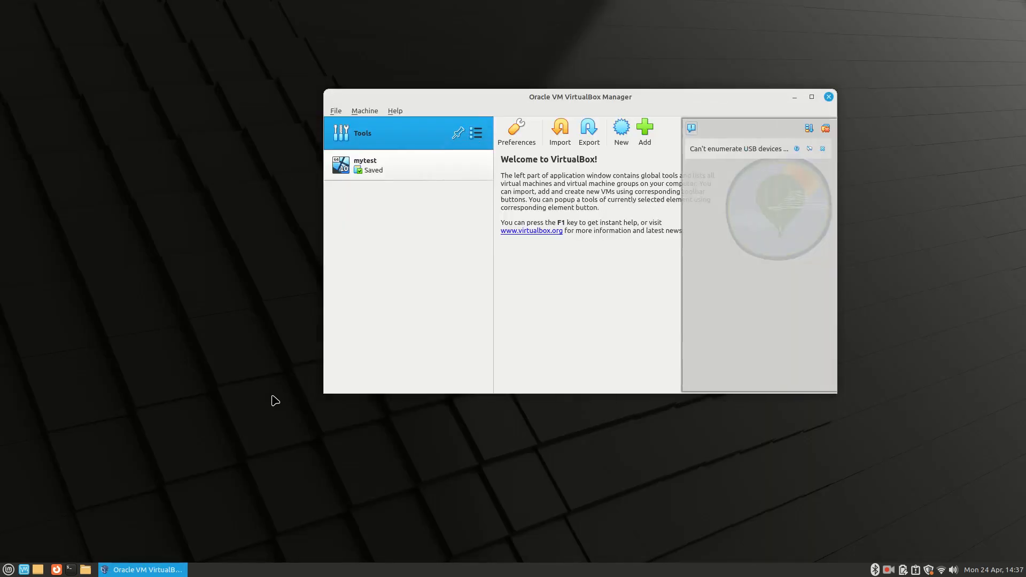
# - Open the VirtualBox Manager's help information and dismiss it
pyautogui.click(396, 111)
pyautogui.click(435, 199)
pyautogui.click(722, 348)
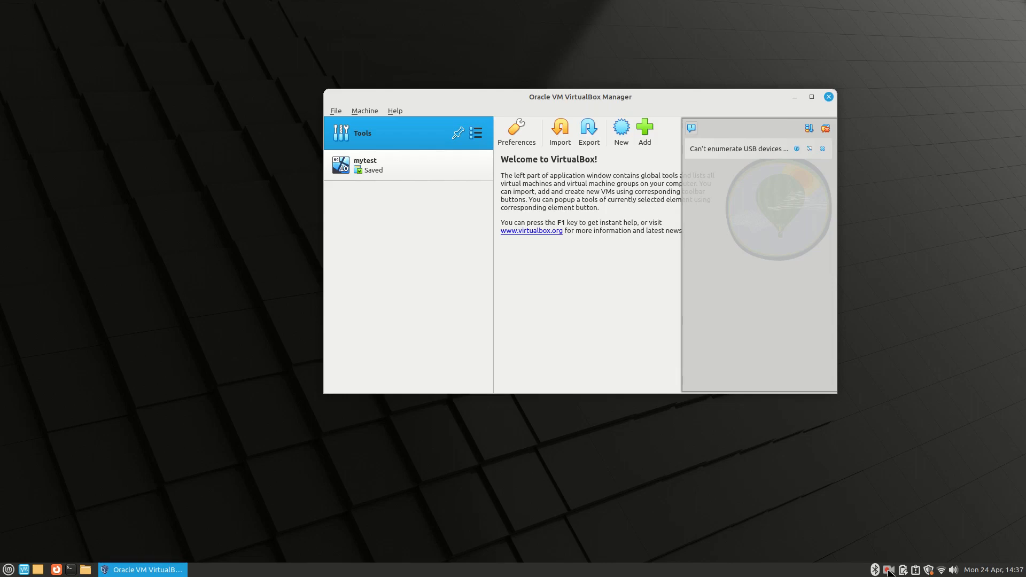
pyautogui.click(888, 569)
pyautogui.click(898, 550)
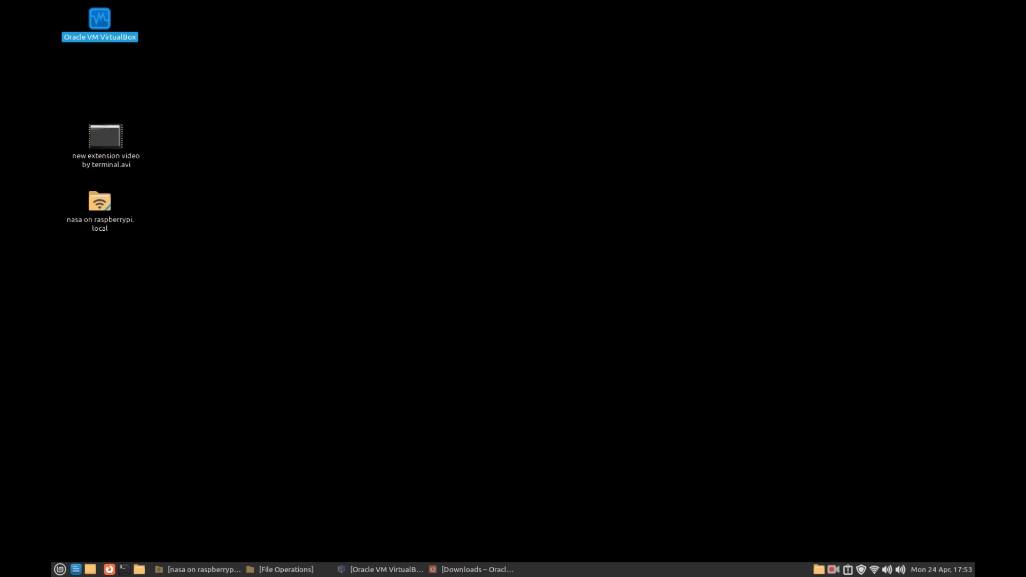
# - Switch to Firefox and download the VirtualBox 7.0.8 Extension Pack for all supported platforms from the VirtualBox downloads page
pyautogui.click(466, 569)
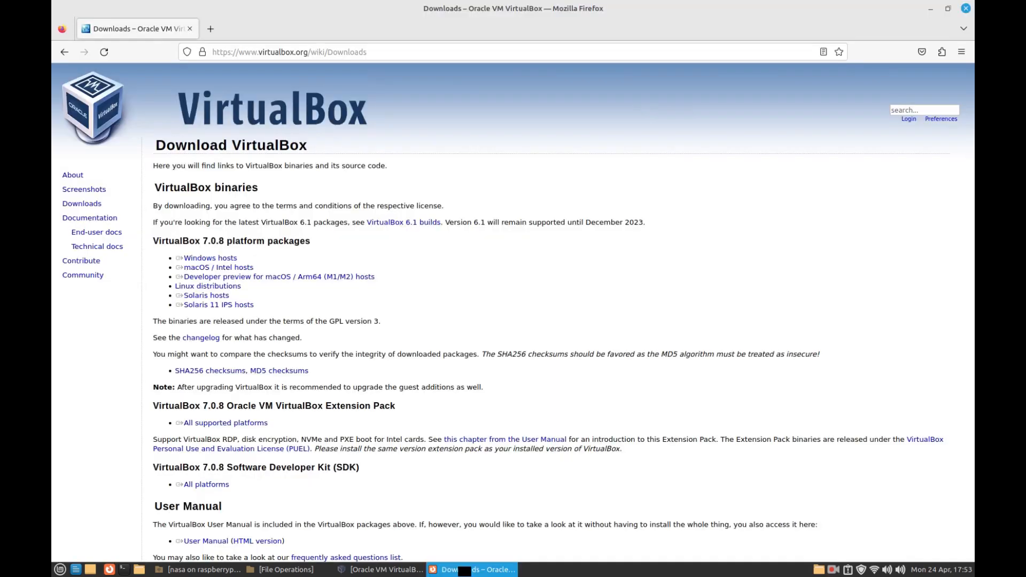
pyautogui.scroll(-3, 430, 255)
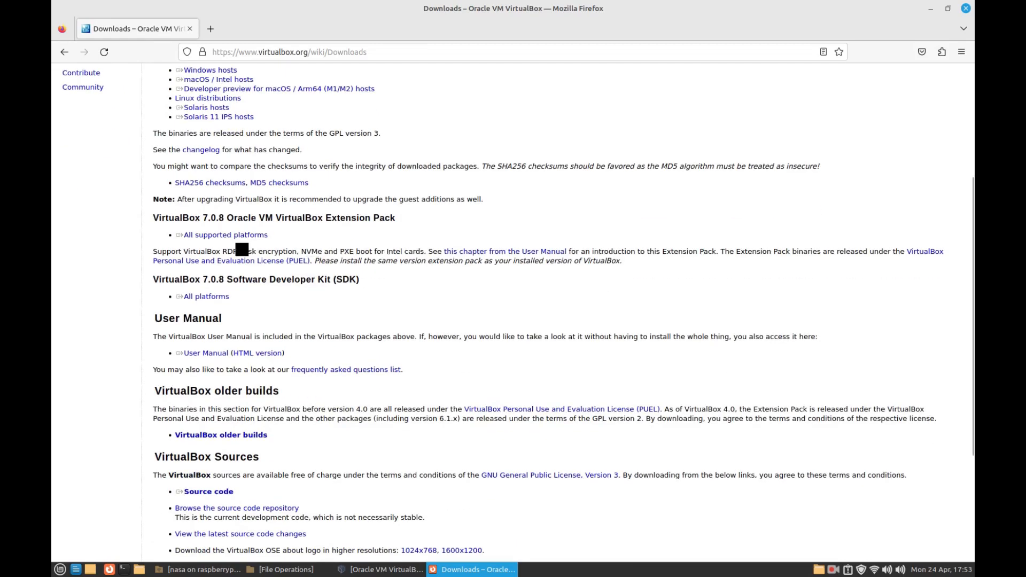
pyautogui.click(225, 237)
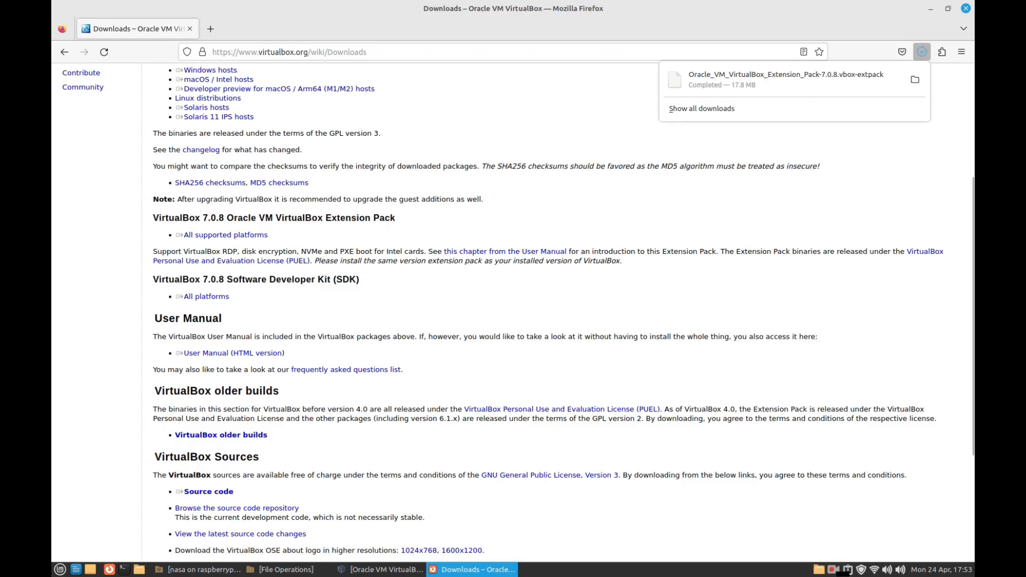
pyautogui.click(835, 571)
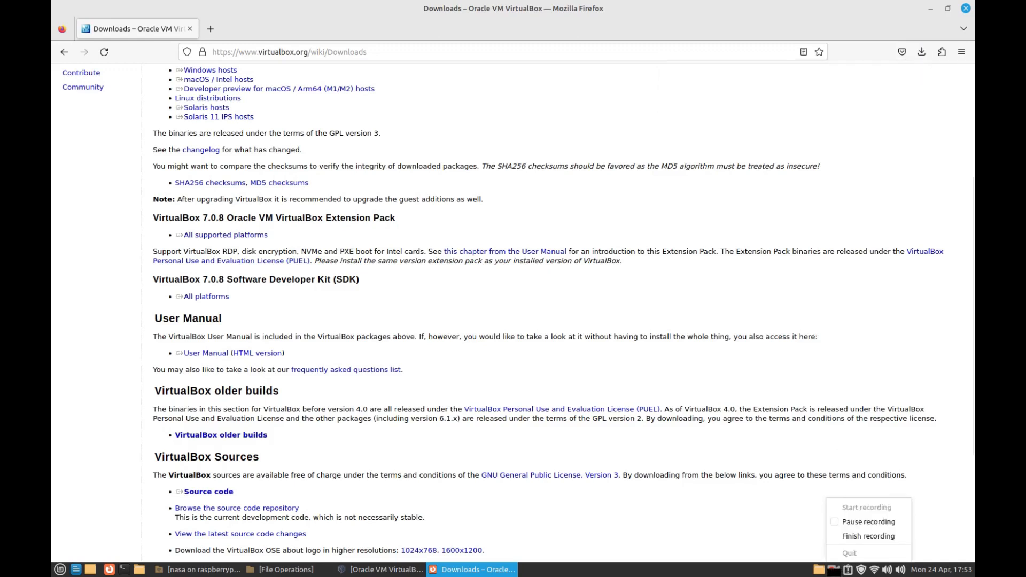
pyautogui.click(850, 522)
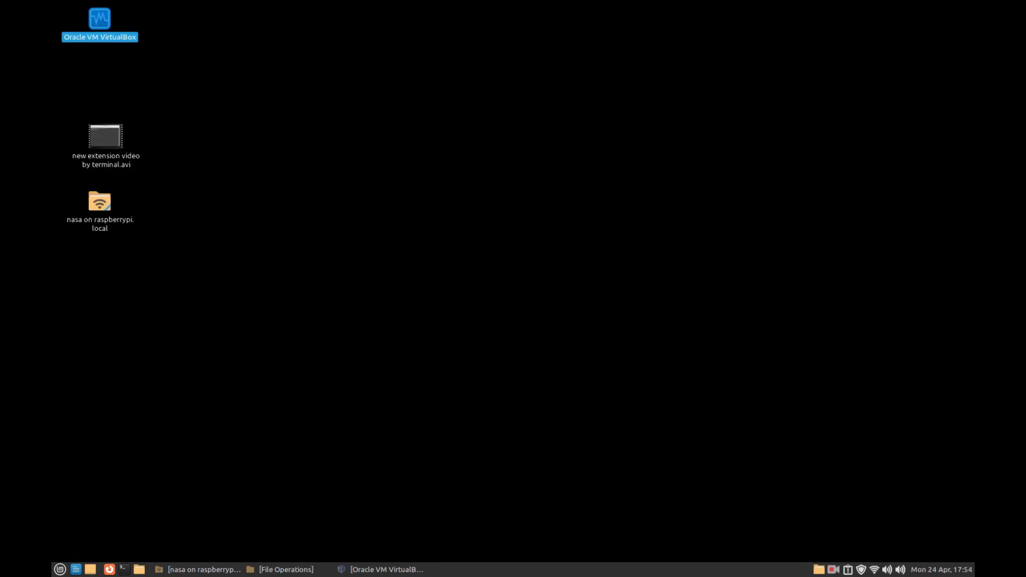
# - Switch to Oracle VM VirtualBox Manager and show its Extensions tool
pyautogui.doubleClick(97, 17)
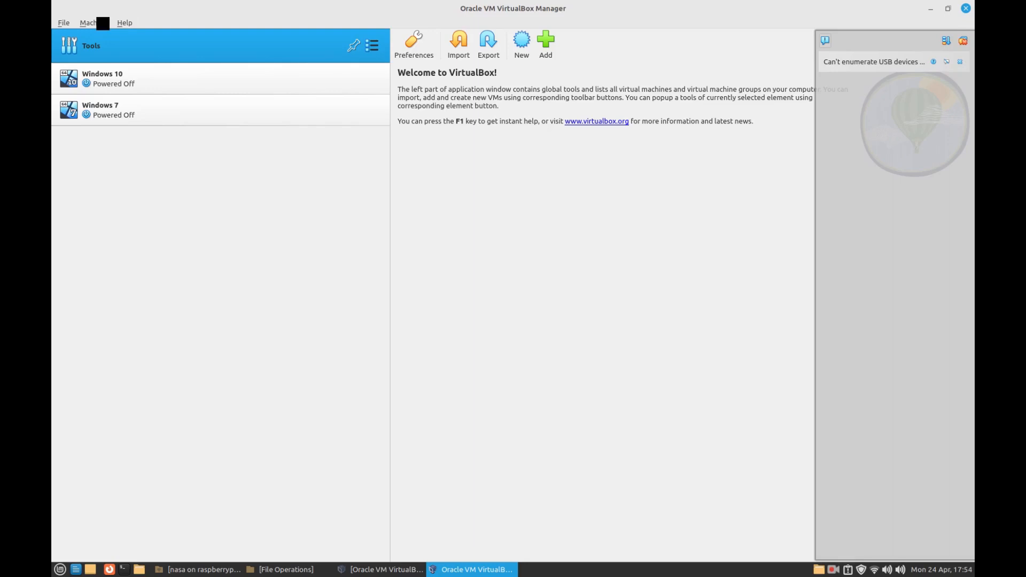
pyautogui.click(373, 46)
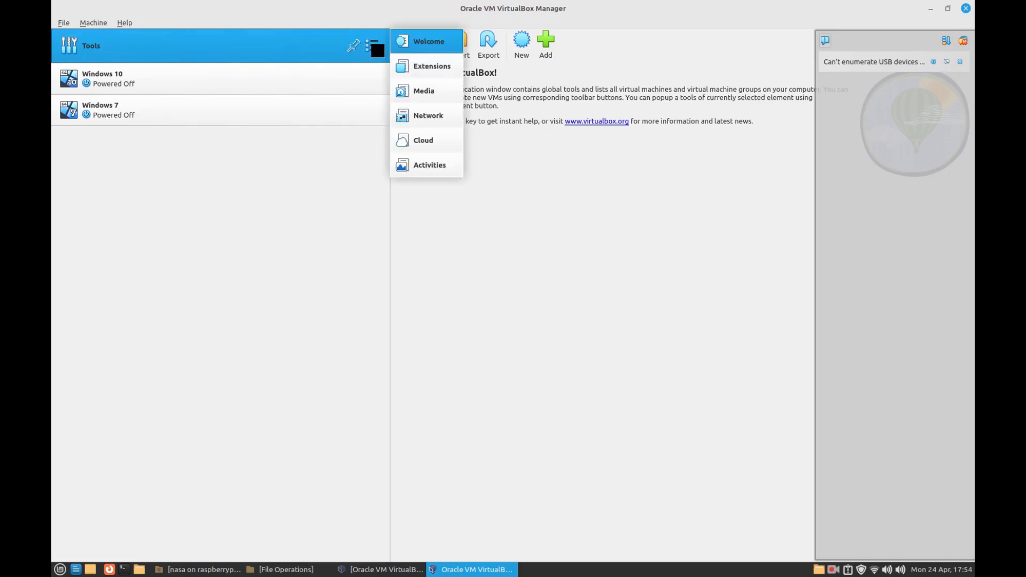
pyautogui.click(436, 72)
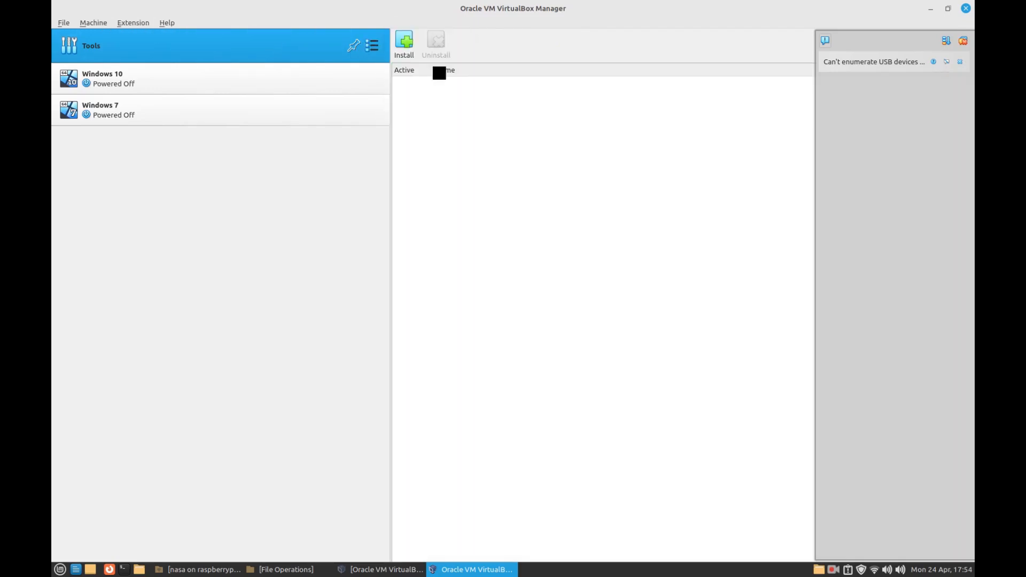
# - Install Oracle_VM_VirtualBox_Extension_Pack-7.0.8.vbox-extpack from the Downloads folder, reading through and agreeing to its license
pyautogui.click(405, 45)
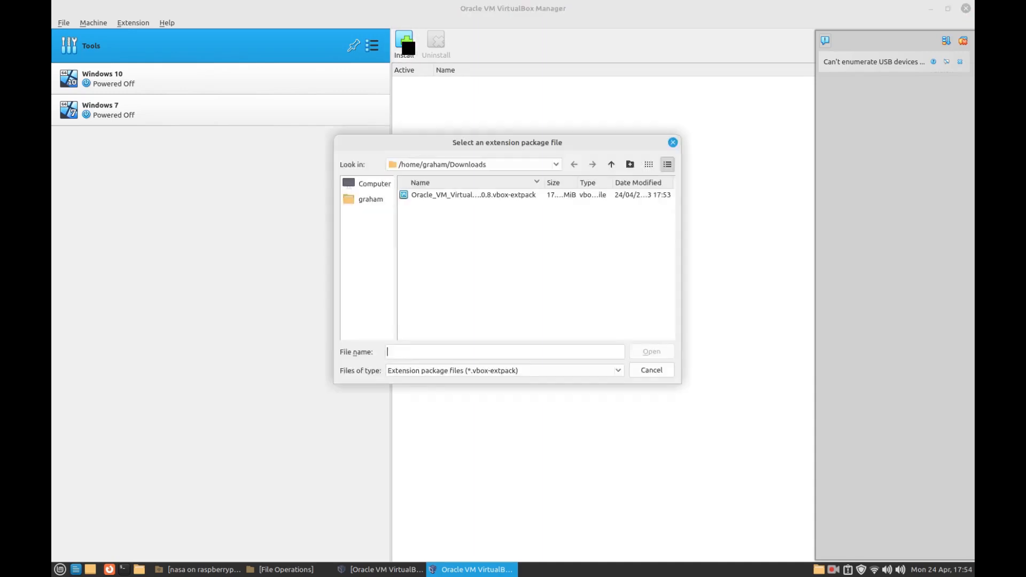
pyautogui.click(463, 197)
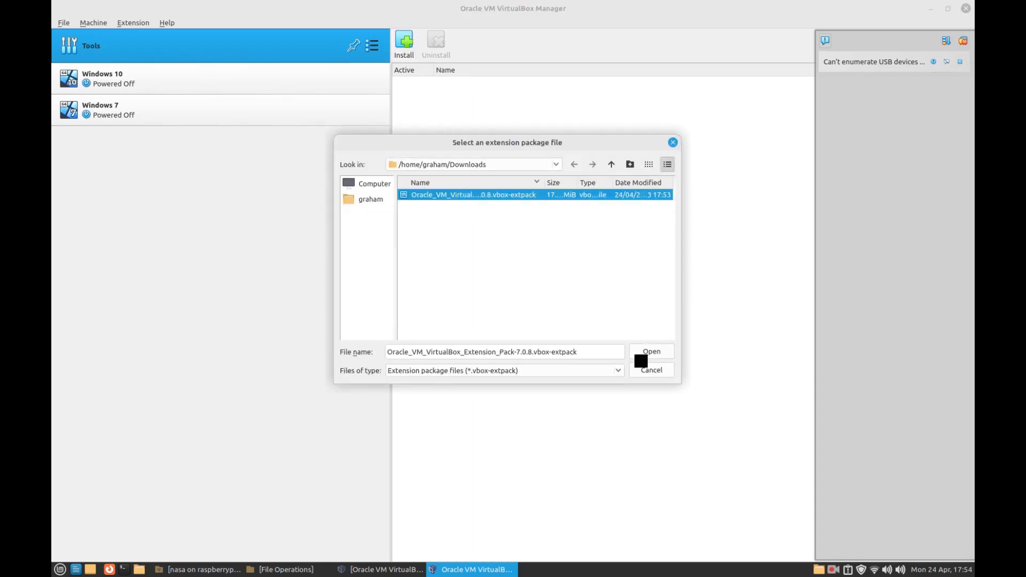
pyautogui.click(652, 356)
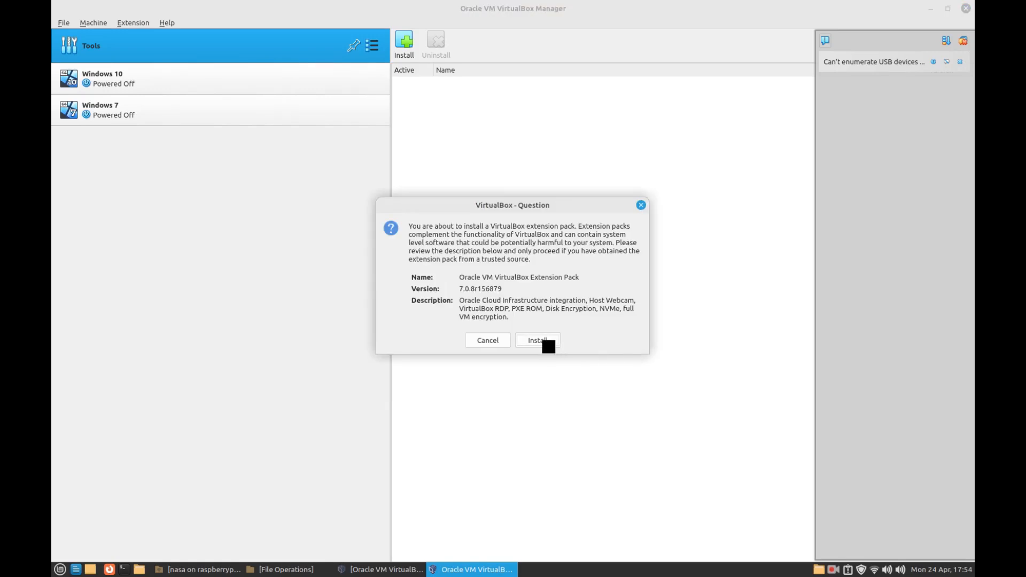
pyautogui.click(548, 347)
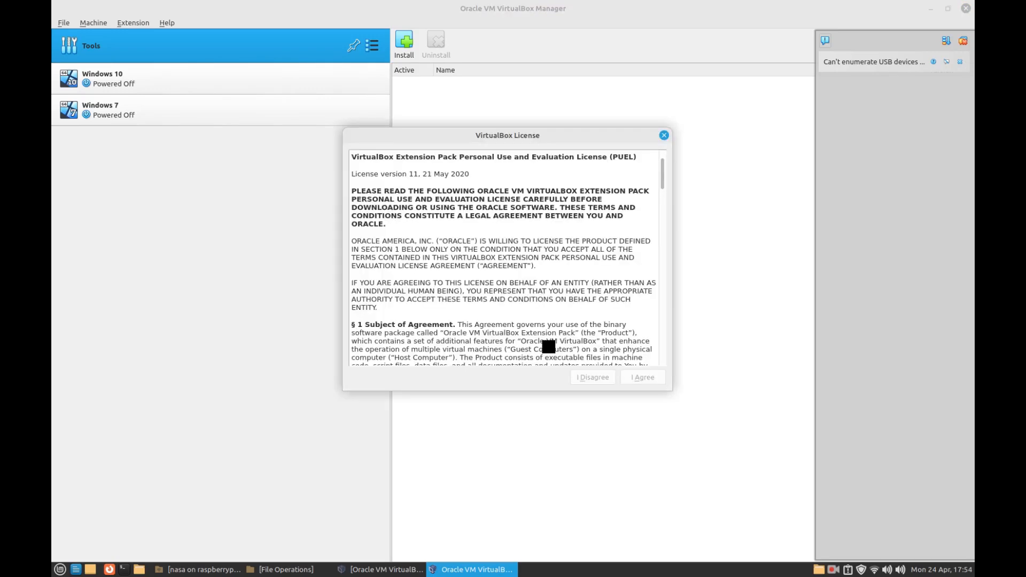
pyautogui.scroll(-20, 559, 287)
pyautogui.scroll(-15, 559, 287)
pyautogui.click(641, 375)
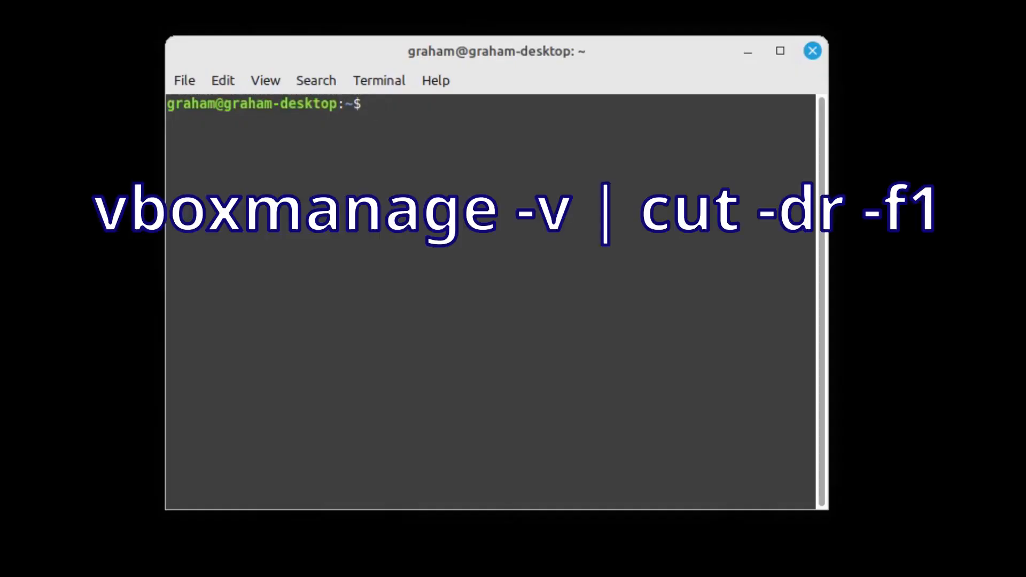
pyautogui.write('vboxmanage -v | cut -dr -f1')
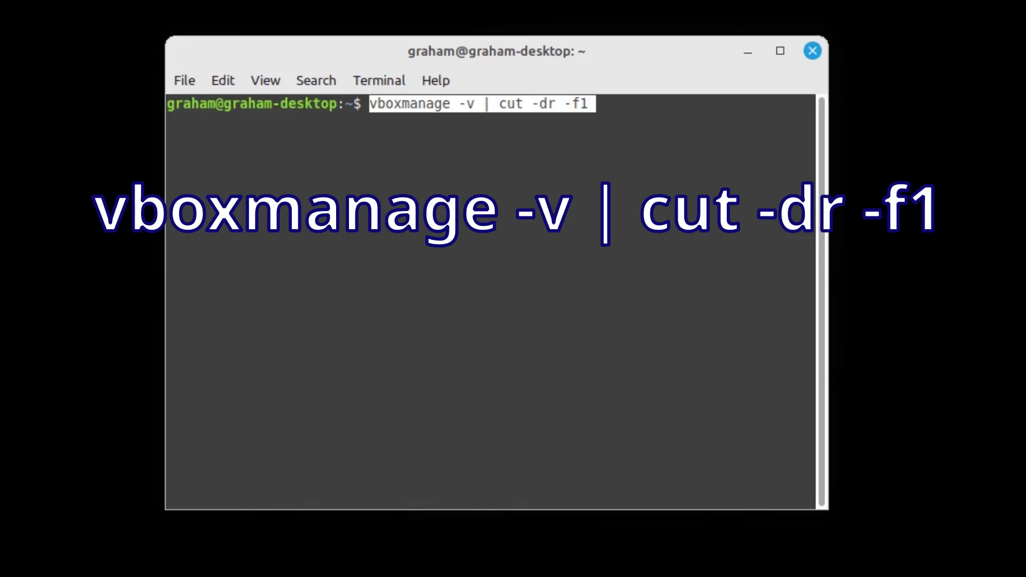
pyautogui.press('Return')
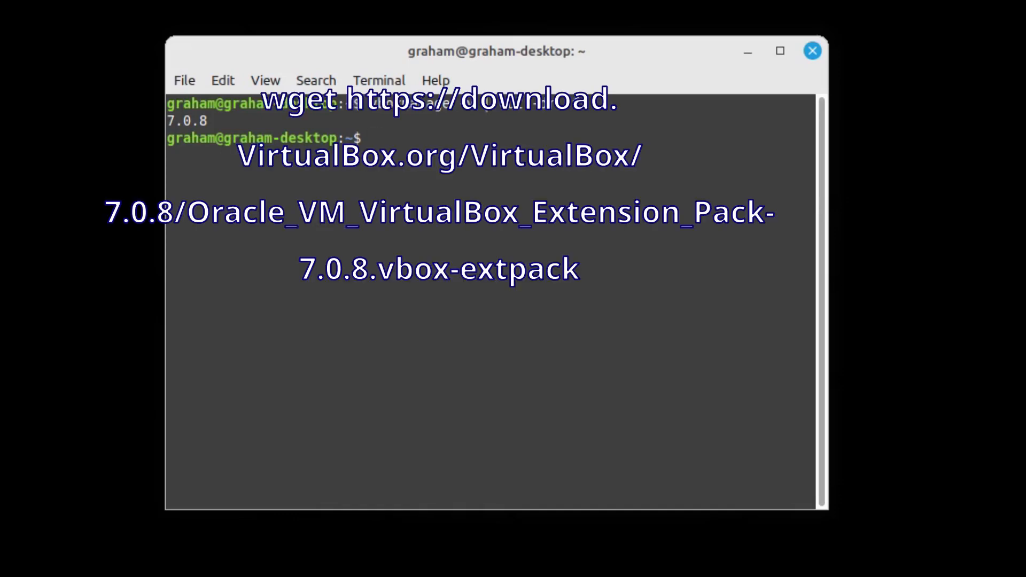
pyautogui.write('wget https://download.virtualbox.org/virtualbox/7.0.8/Oracle_VM_VirtualBox_Extension_Pack-7.0.8.vbox-extpack')
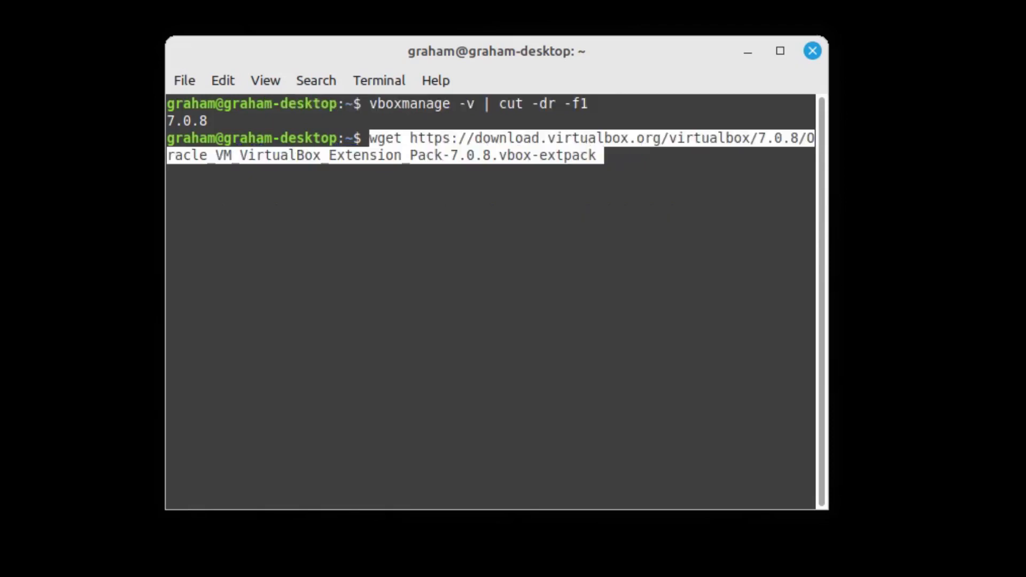
pyautogui.press('Return')
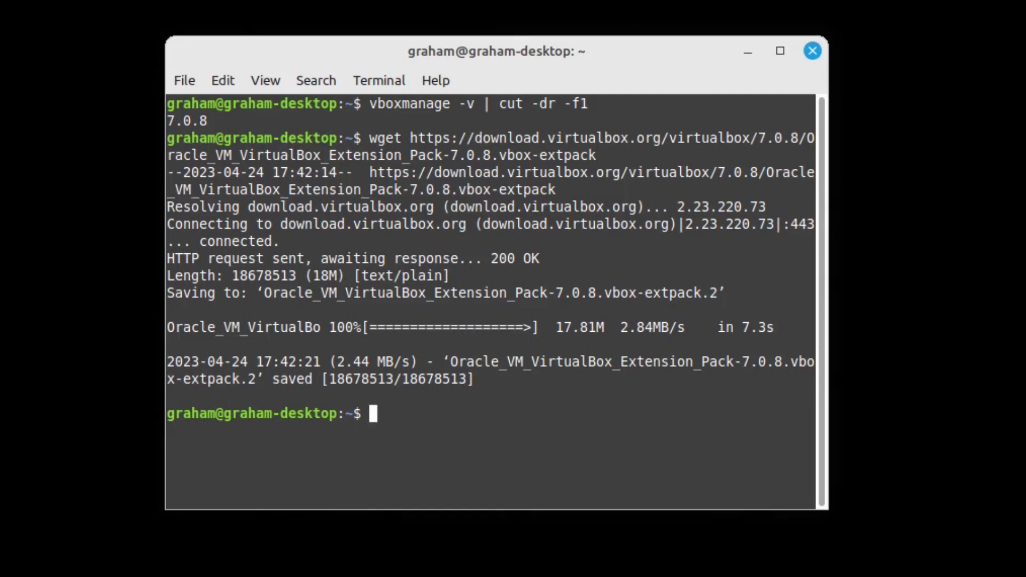
# - Install Oracle_VM_VirtualBox_Extension_Pack-7.0.8.vbox-extpack with sudo vboxmanage extpack install, entering the account password and agreeing to the license terms
pyautogui.hotkey('ctrl', 'shift', 'v')
pyautogui.press('Return')
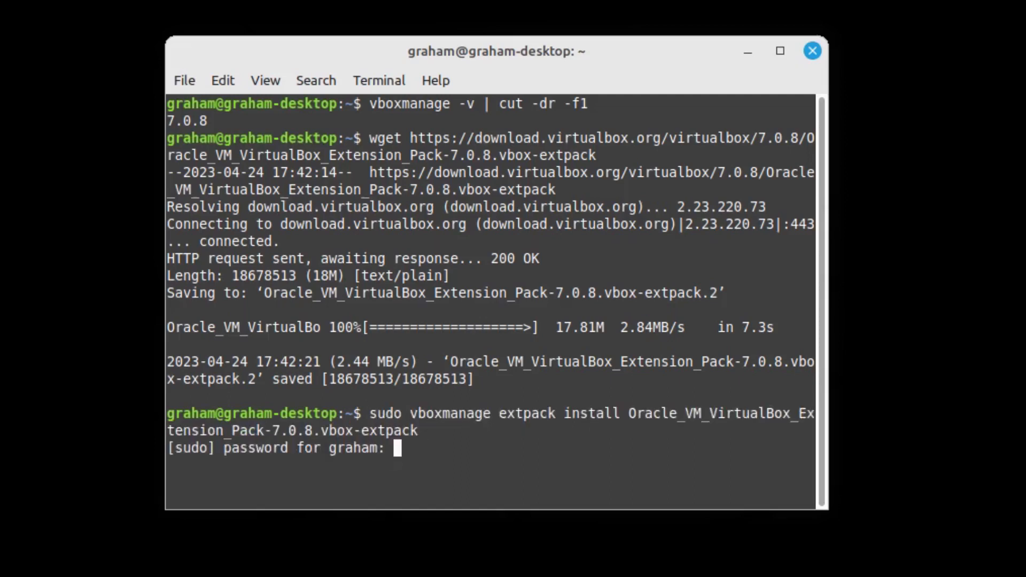
pyautogui.write('********')
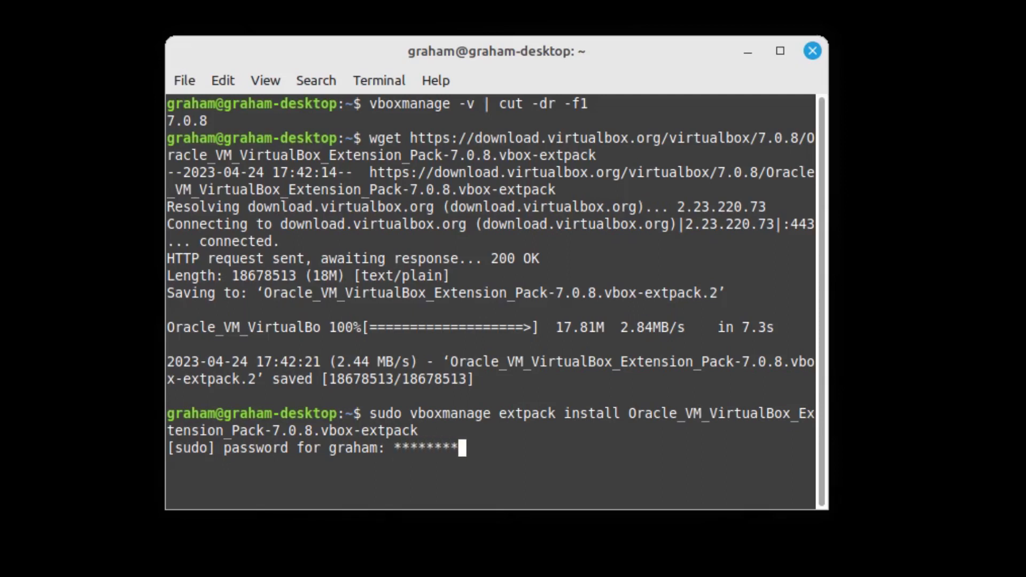
pyautogui.press('Return')
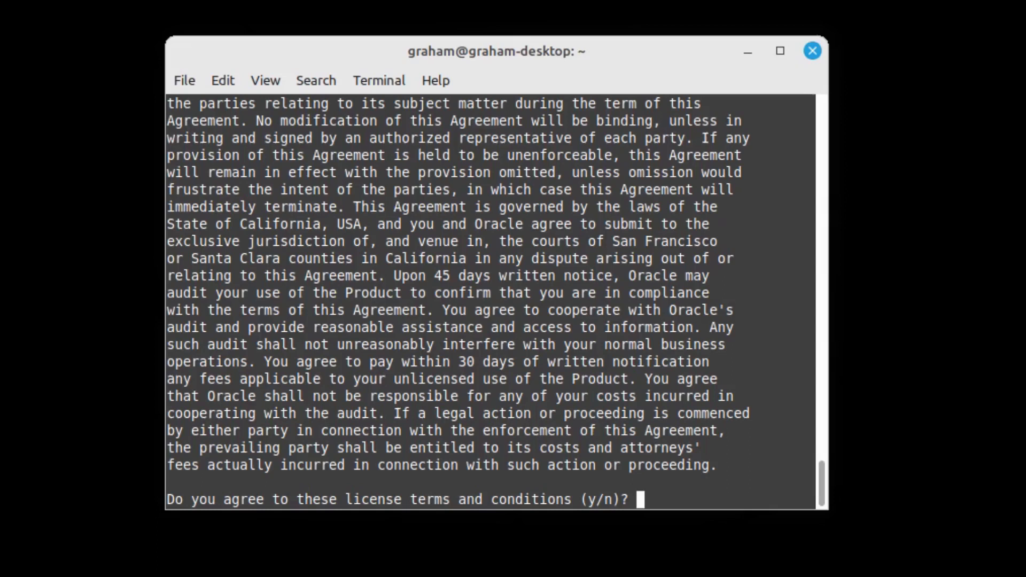
pyautogui.write('y')
pyautogui.press('Return')
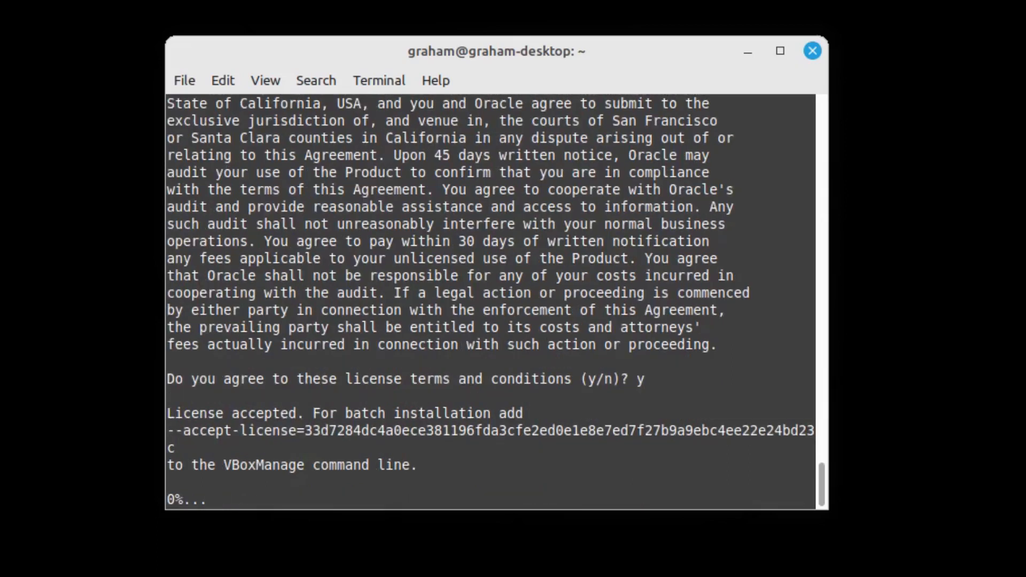